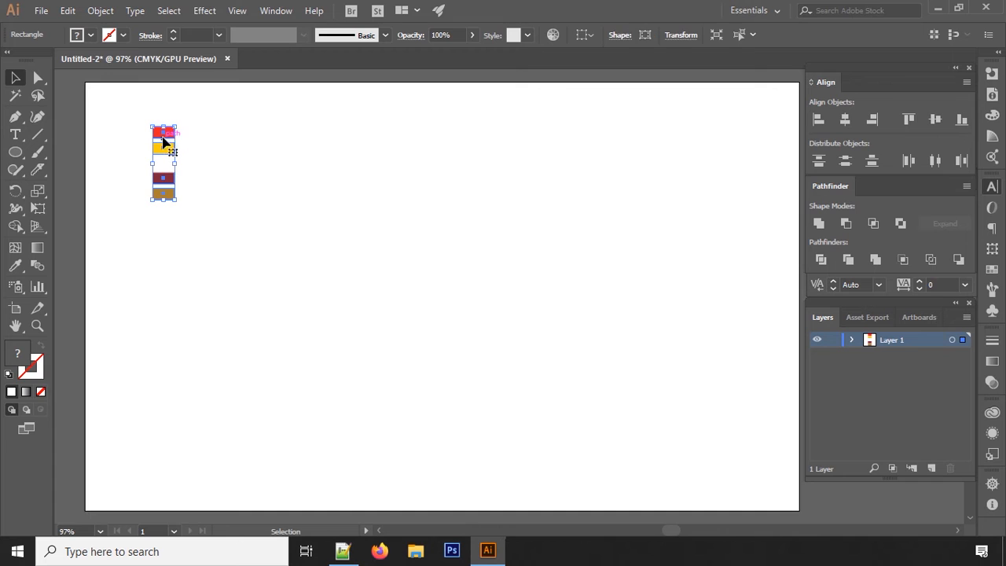
# Move the colour swatches just outside the artboard's left edge and place a line of point text near the artboard's upper left.
pyautogui.click(77, 182)
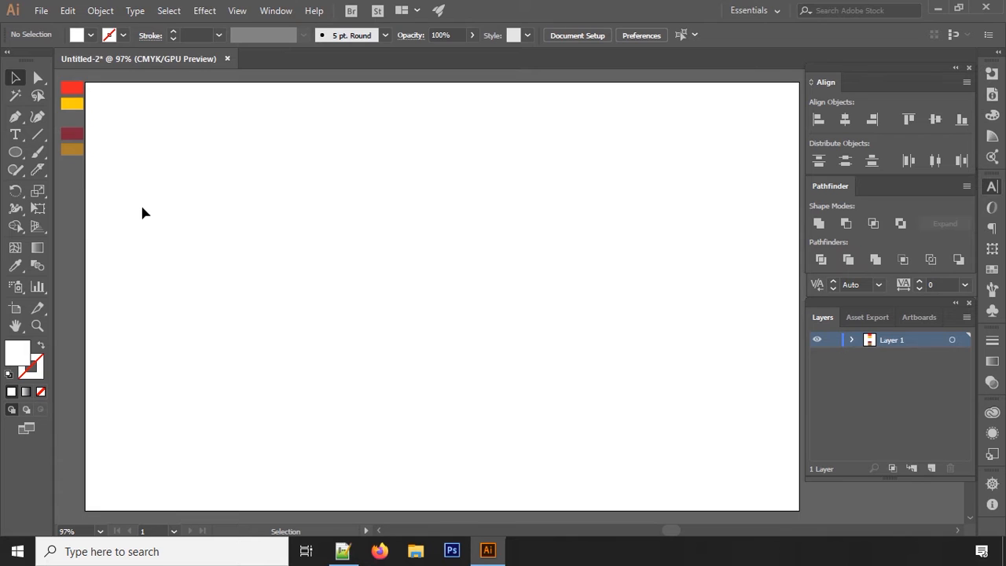
pyautogui.click(15, 135)
pyautogui.click(131, 189)
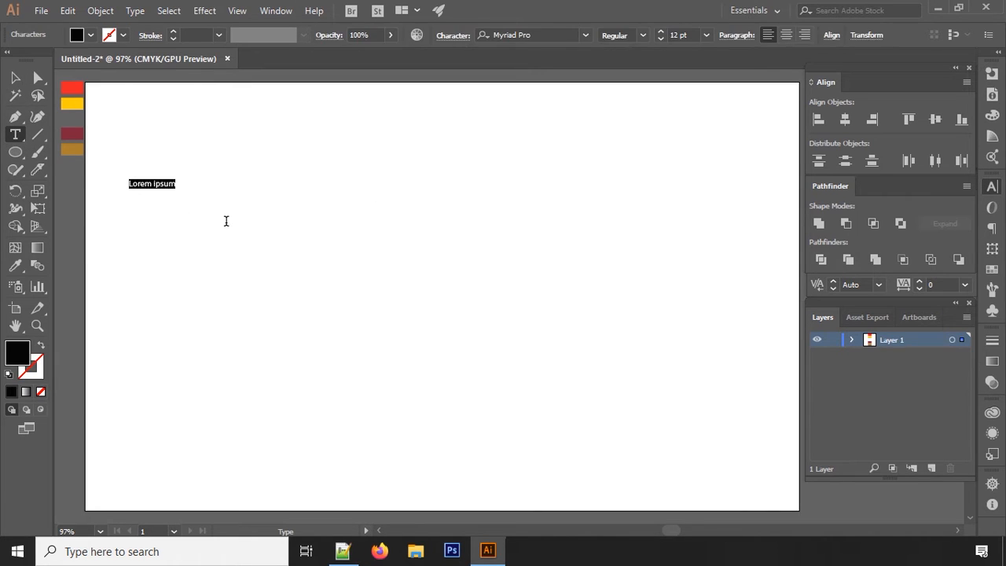
# Set the placeholder text's font to SerpentineEF-BoldItalic and its size to 100 pt.
pyautogui.click(541, 35)
pyautogui.click(584, 36)
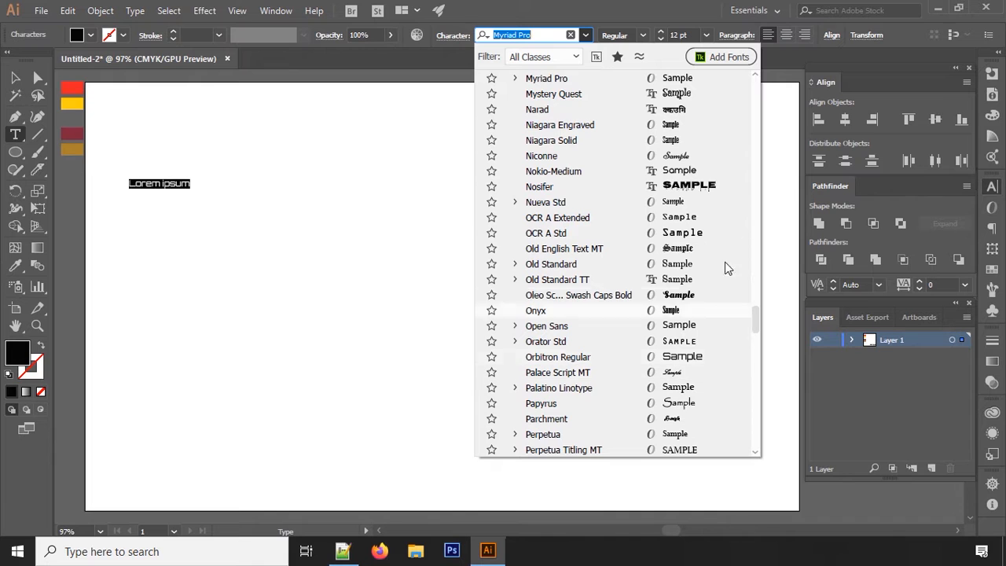
pyautogui.scroll(1, 756, 273)
pyautogui.moveTo(756, 273); pyautogui.dragTo(760, 72)
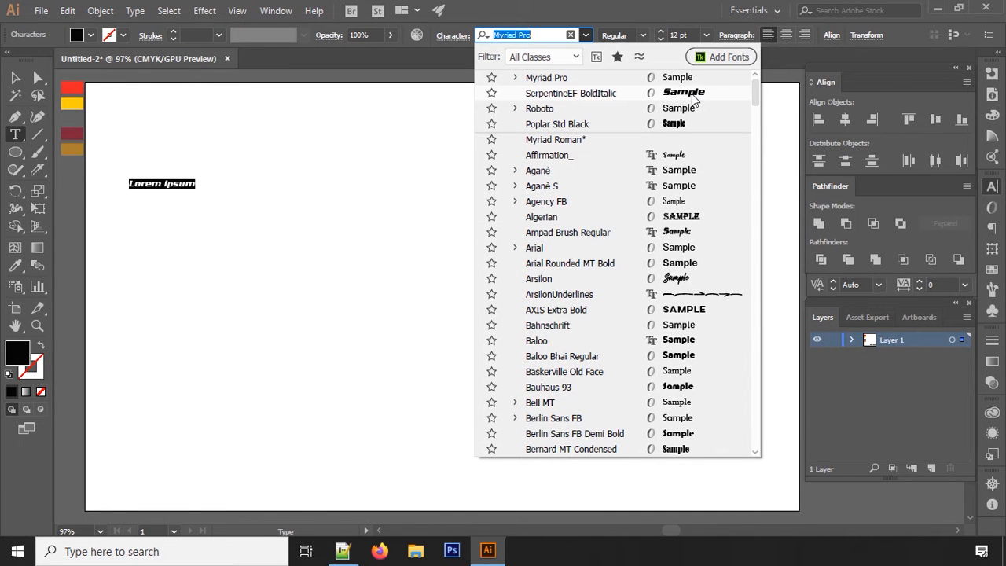
pyautogui.click(592, 93)
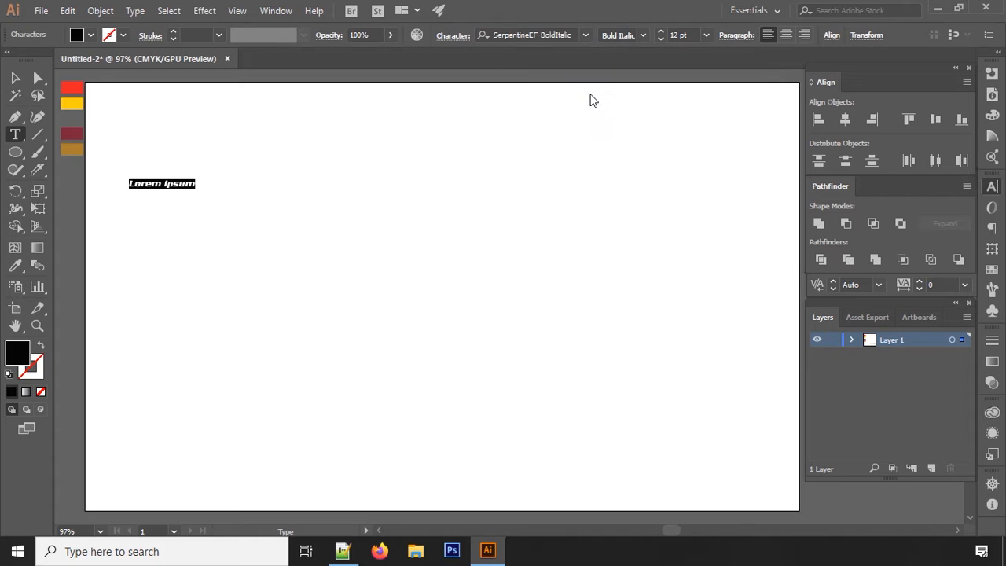
pyautogui.click(675, 35)
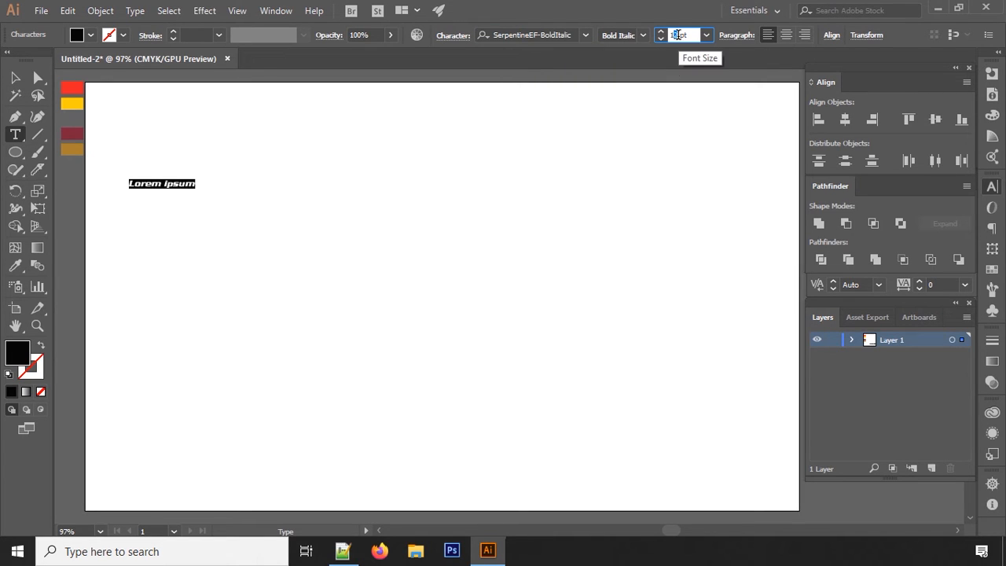
pyautogui.press('Return')
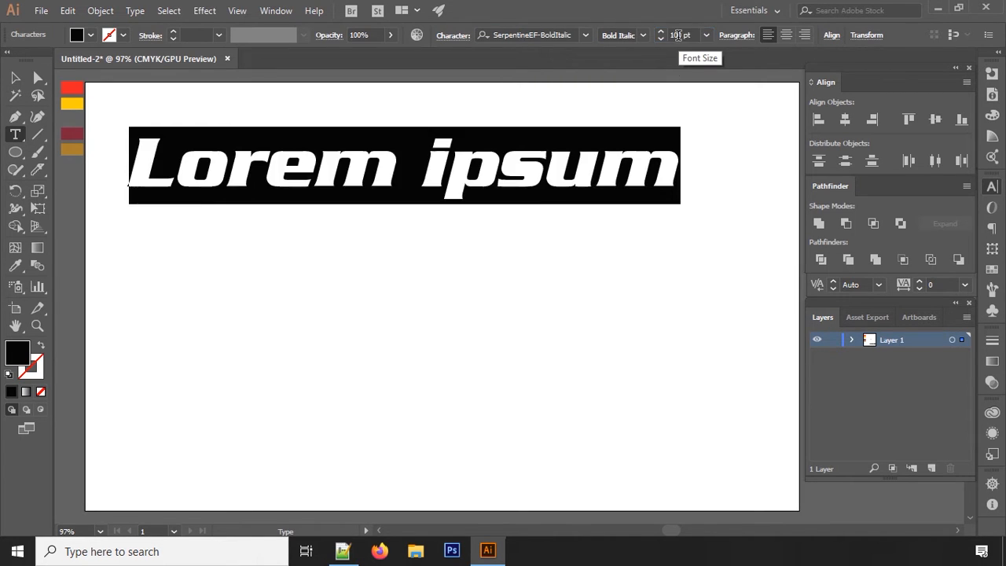
# Replace the placeholder text with NEVER and finish editing it.
pyautogui.click(414, 164)
pyautogui.hotkey('ctrl', 'a')
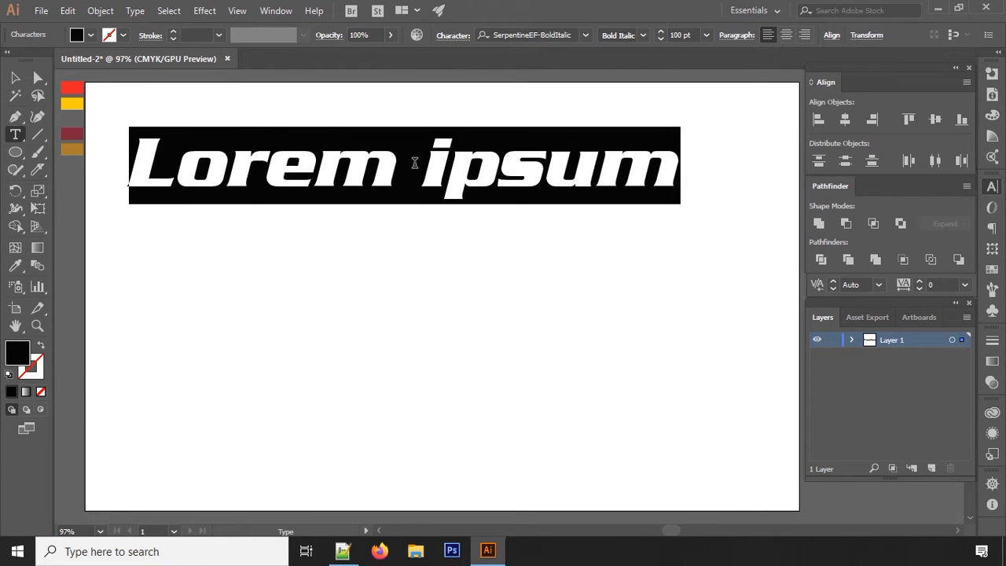
pyautogui.write('NEVER')
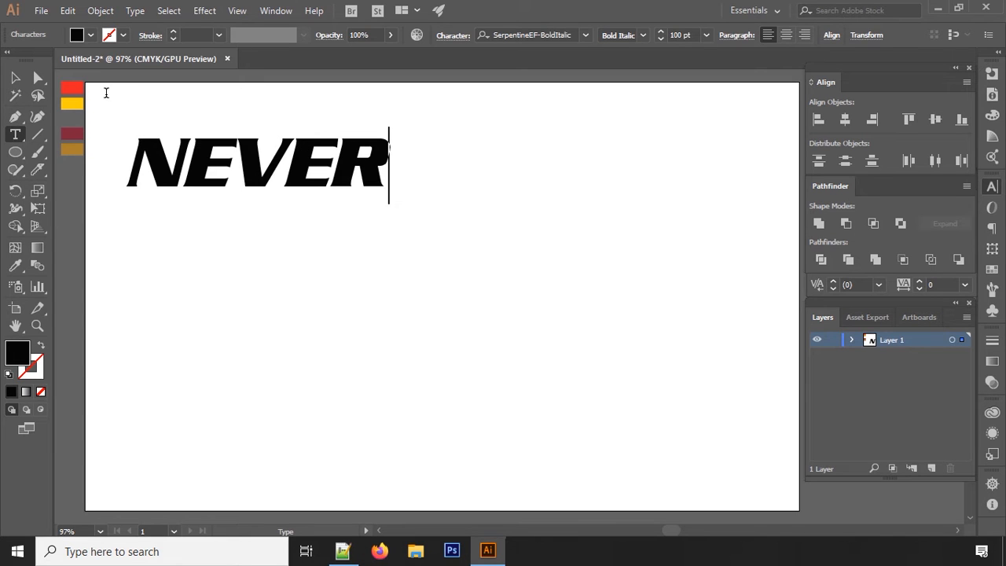
pyautogui.click(18, 77)
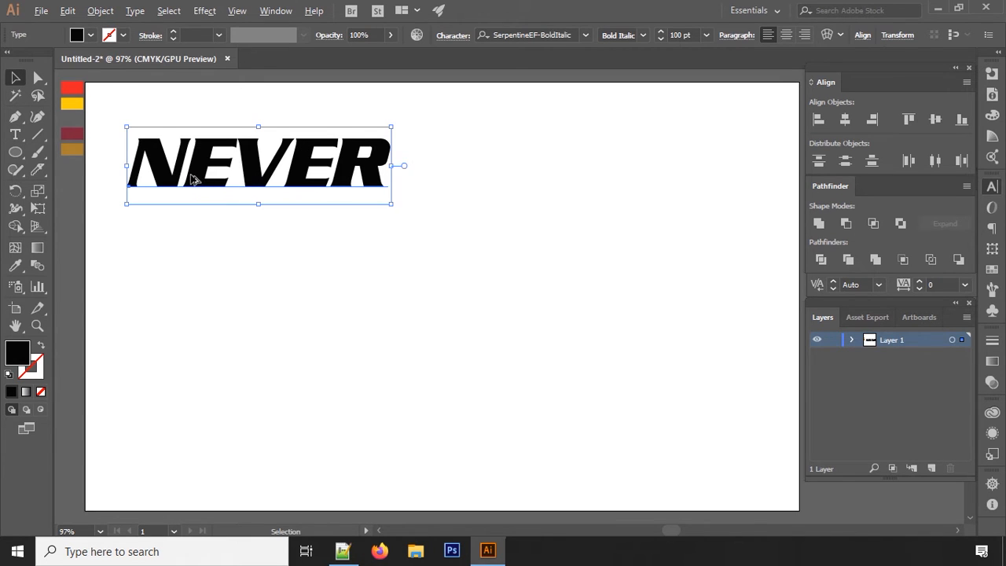
# Duplicate the NEVER text twice below itself and change the copies to GIVE and UP.
pyautogui.moveTo(190, 174); pyautogui.dragTo(186, 324)
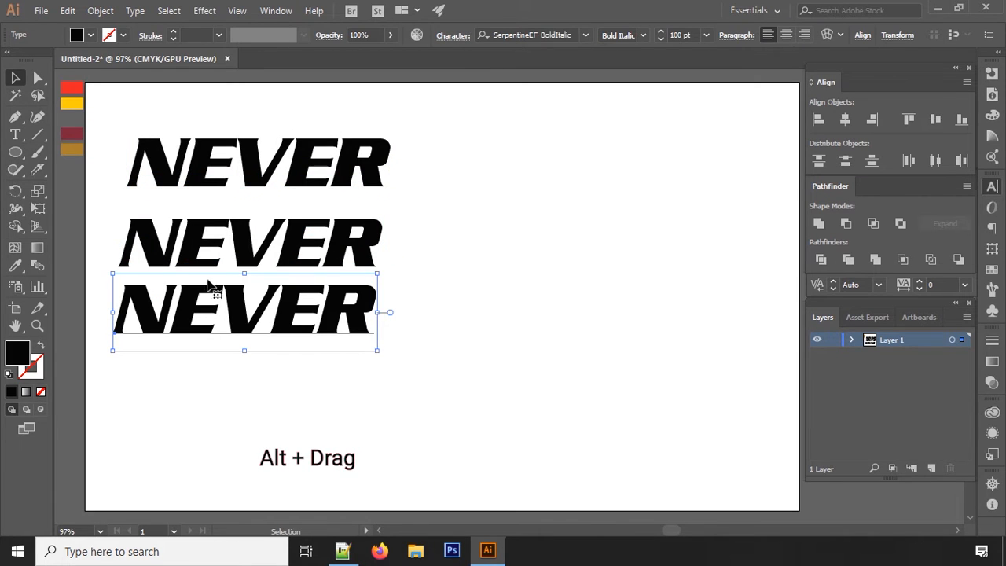
pyautogui.press('t')
pyautogui.doubleClick(242, 251)
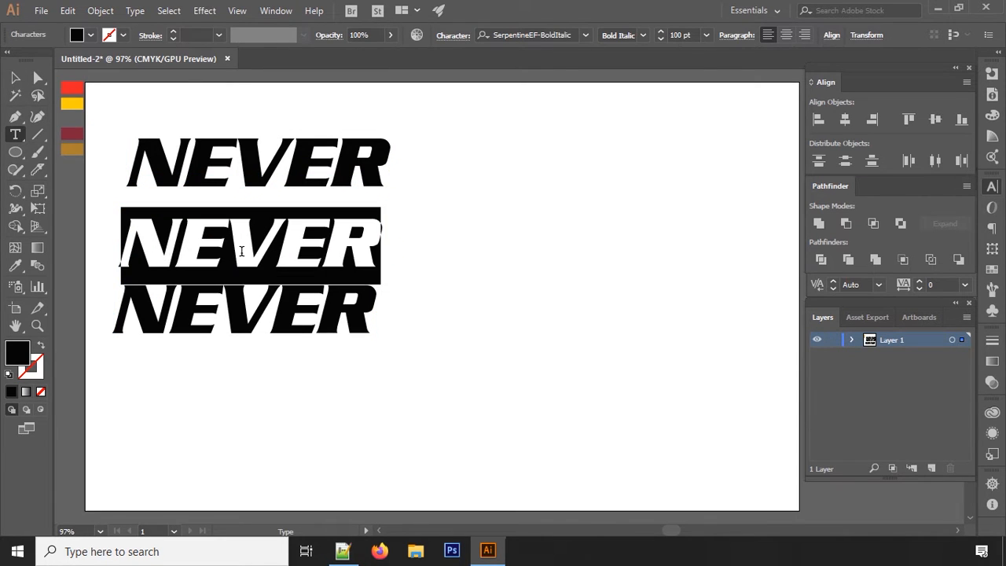
pyautogui.write('GIVE')
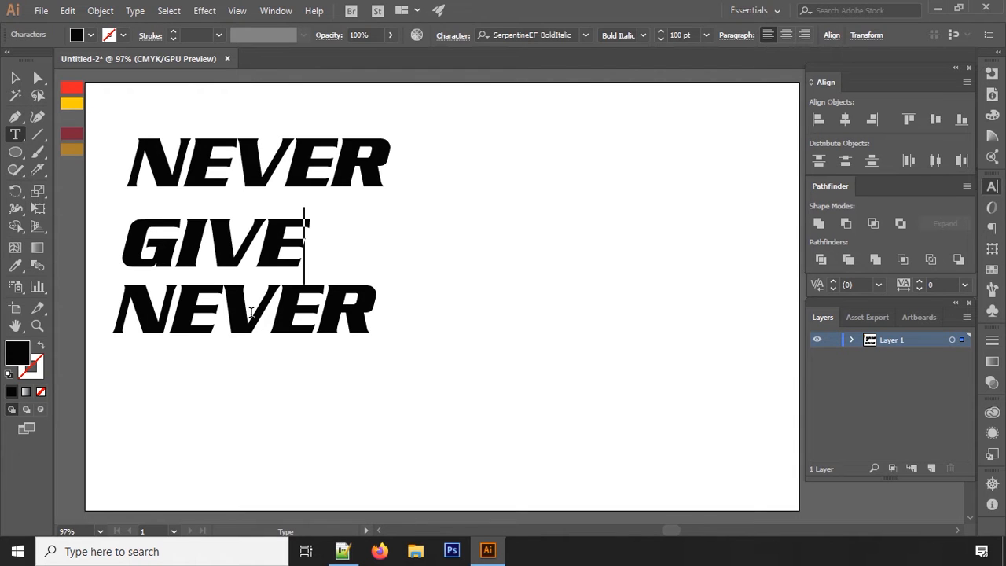
pyautogui.doubleClick(251, 311)
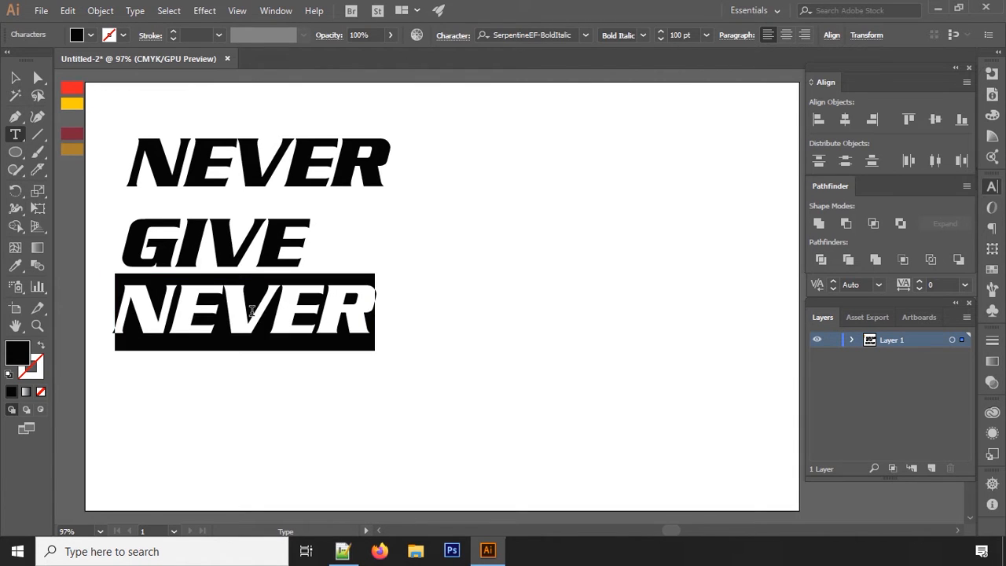
pyautogui.write('UP')
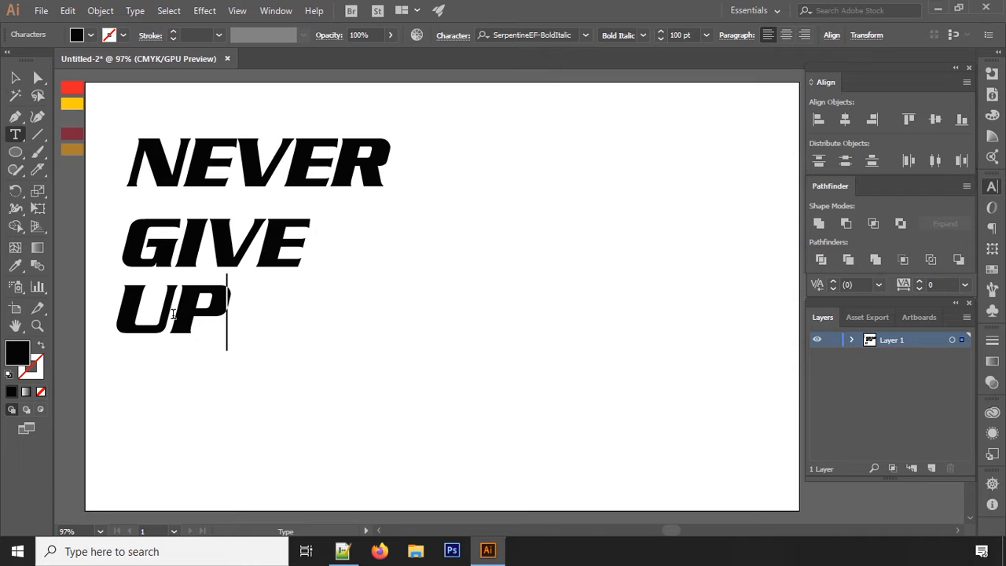
# Draw a black circle about 311 px in diameter to the lower right of the text lines.
pyautogui.click(16, 153)
pyautogui.moveTo(17, 154); pyautogui.dragTo(46, 181)
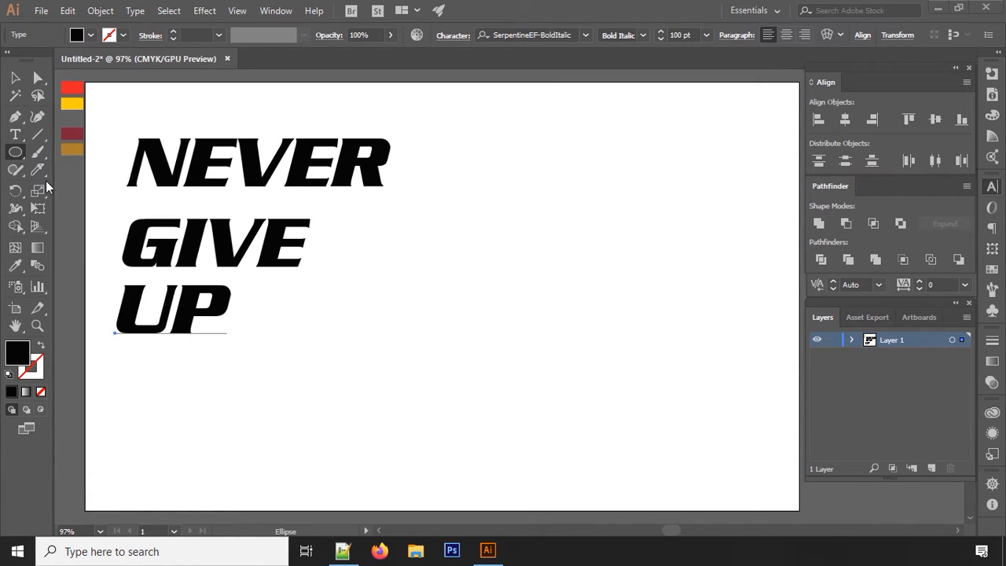
pyautogui.moveTo(392, 232); pyautogui.dragTo(550, 454)
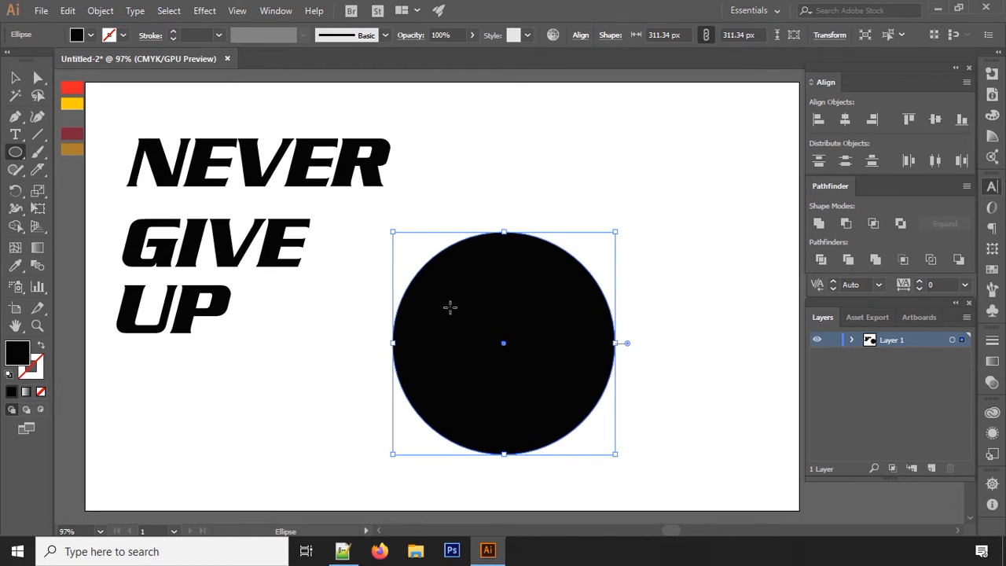
# Cut the circle into three bands with two curved Knife strokes, the upper sagging downward and the lower arching upward.
pyautogui.moveTo(36, 170)
pyautogui.mouseDown()
pyautogui.moveTo(105, 175)
pyautogui.moveTo(106, 209)
pyautogui.mouseUp()
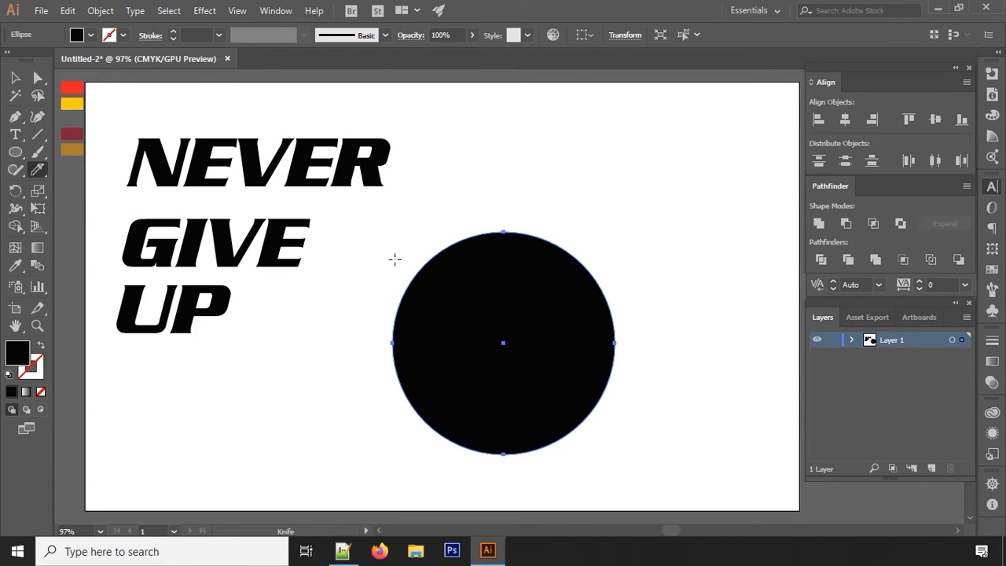
pyautogui.moveTo(408, 273)
pyautogui.mouseDown()
pyautogui.moveTo(445, 295)
pyautogui.moveTo(501, 304)
pyautogui.moveTo(554, 300)
pyautogui.moveTo(596, 281)
pyautogui.moveTo(617, 263)
pyautogui.mouseUp()
pyautogui.moveTo(396, 418)
pyautogui.mouseDown()
pyautogui.moveTo(474, 393)
pyautogui.moveTo(596, 397)
pyautogui.moveTo(638, 428)
pyautogui.mouseUp()
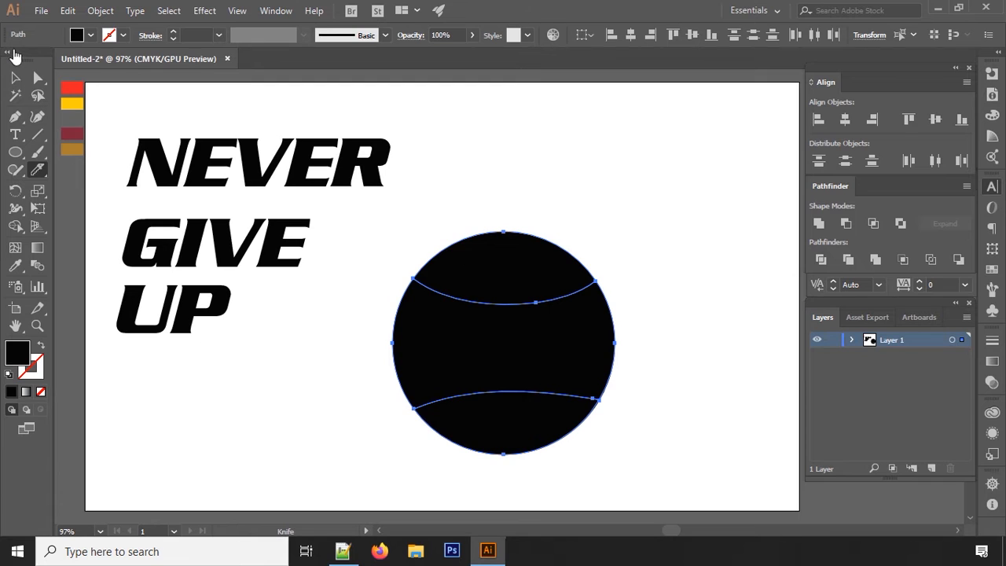
# Nudge the circle's top piece up and its bottom piece down to leave narrow gaps between the three bands.
pyautogui.click(15, 77)
pyautogui.click(524, 289)
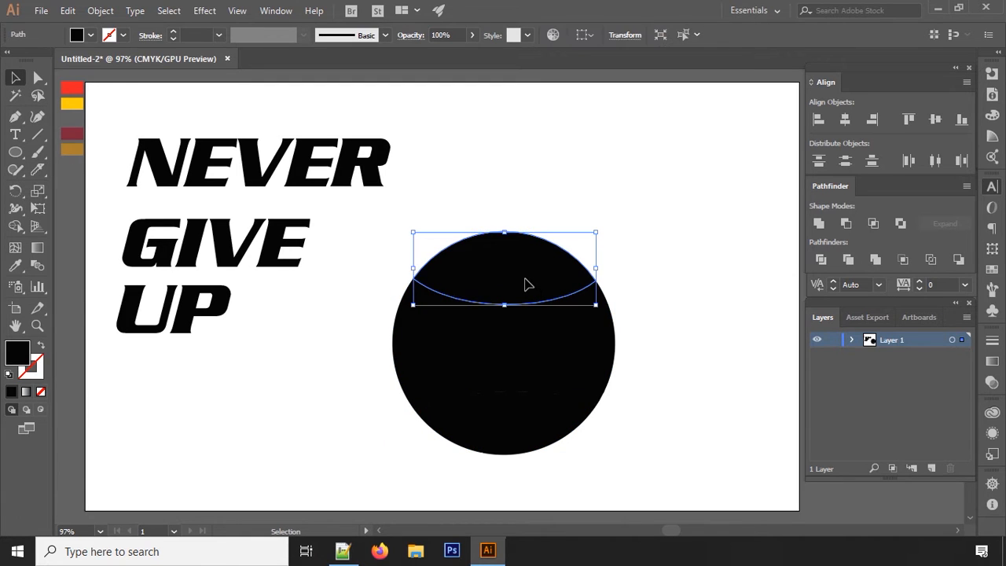
pyautogui.hotkey('shift', 'Up')
pyautogui.click(524, 428)
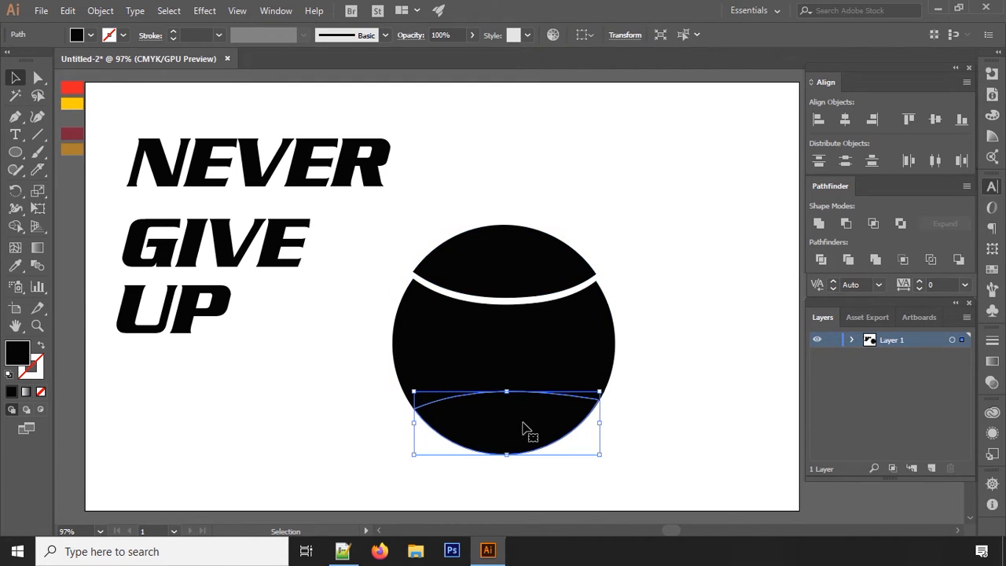
pyautogui.hotkey('shift', 'Down')
pyautogui.click(637, 209)
# Warp the NEVER text into the circle's top piece with an envelope distort made from the top object.
pyautogui.click(515, 260)
pyautogui.keyDown('shift'); pyautogui.click(366, 167); pyautogui.keyUp('shift')
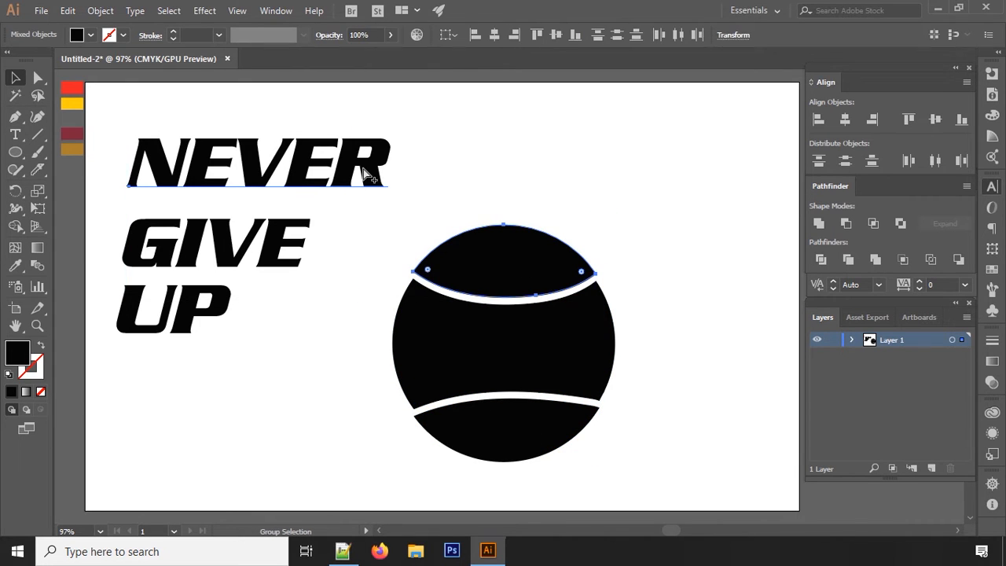
pyautogui.hotkey('ctrl', 'alt', 'c')
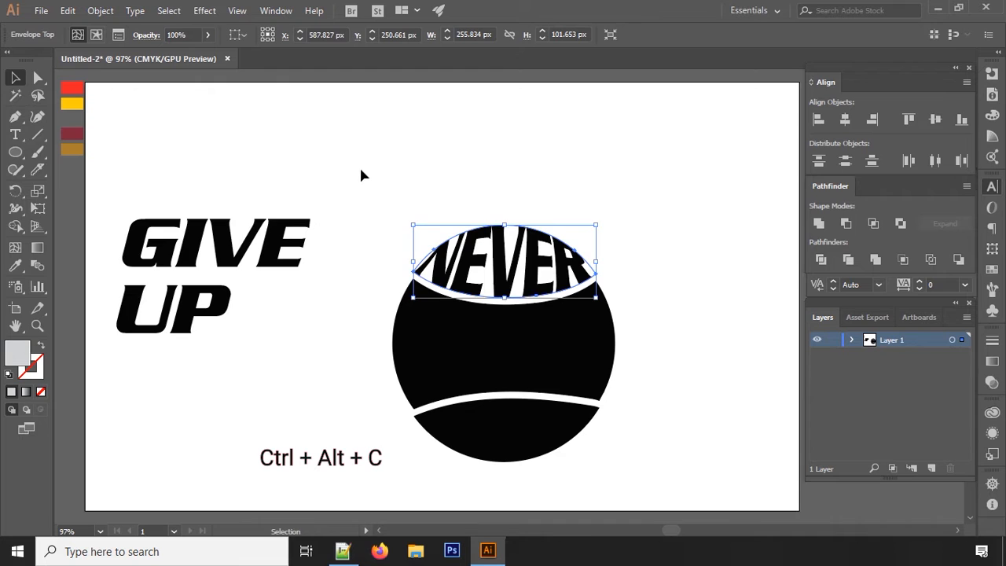
# Warp the GIVE text into the circle's middle band with an envelope distort made from the top object.
pyautogui.click(464, 382)
pyautogui.keyDown('shift'); pyautogui.click(275, 244); pyautogui.keyUp('shift')
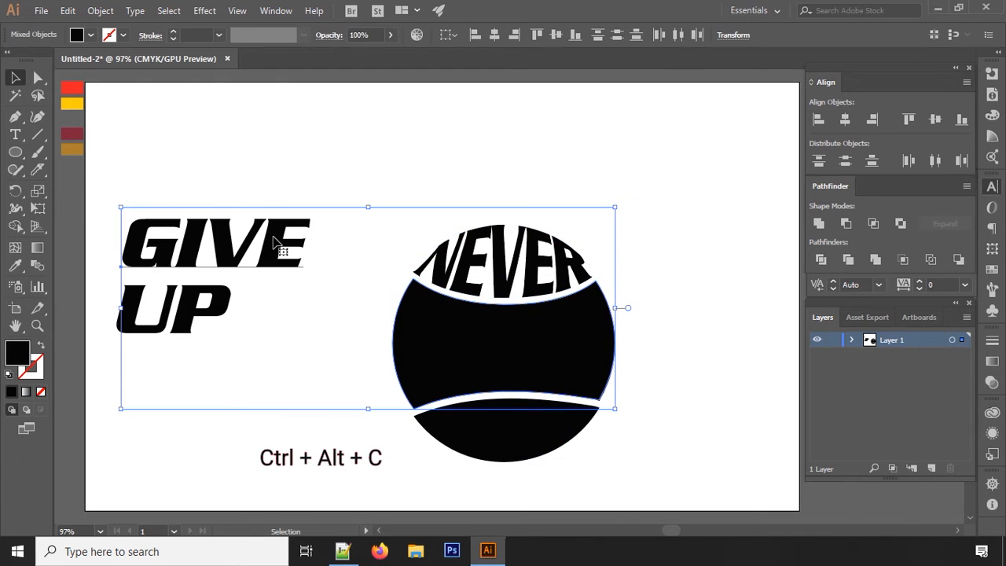
pyautogui.keyDown('shift'); pyautogui.click(275, 244); pyautogui.keyUp('shift')
pyautogui.hotkey('ctrl', 'alt', 'c')
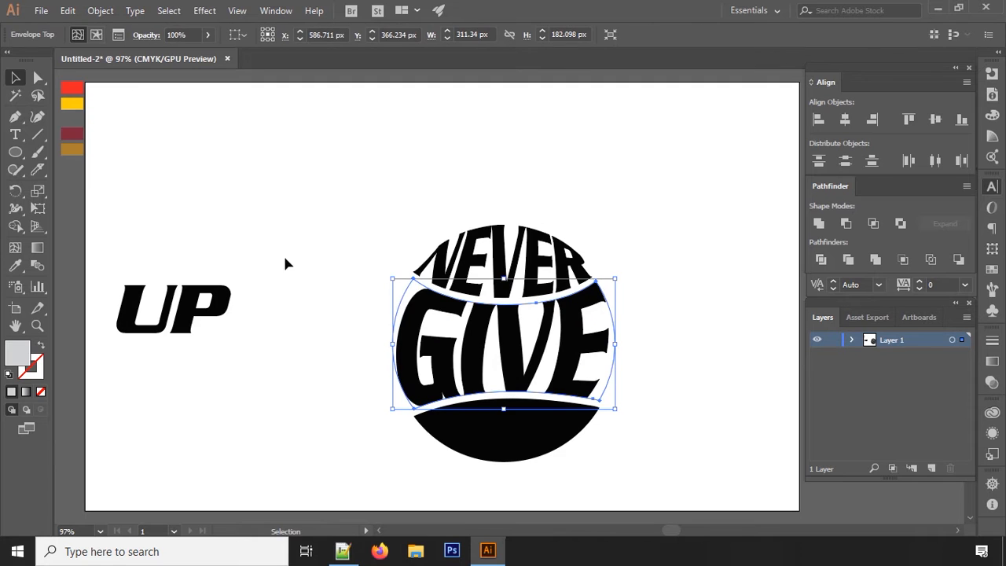
# Warp the UP text into the circle's bottom piece with an envelope distort made from the top object.
pyautogui.click(606, 440)
pyautogui.click(510, 434)
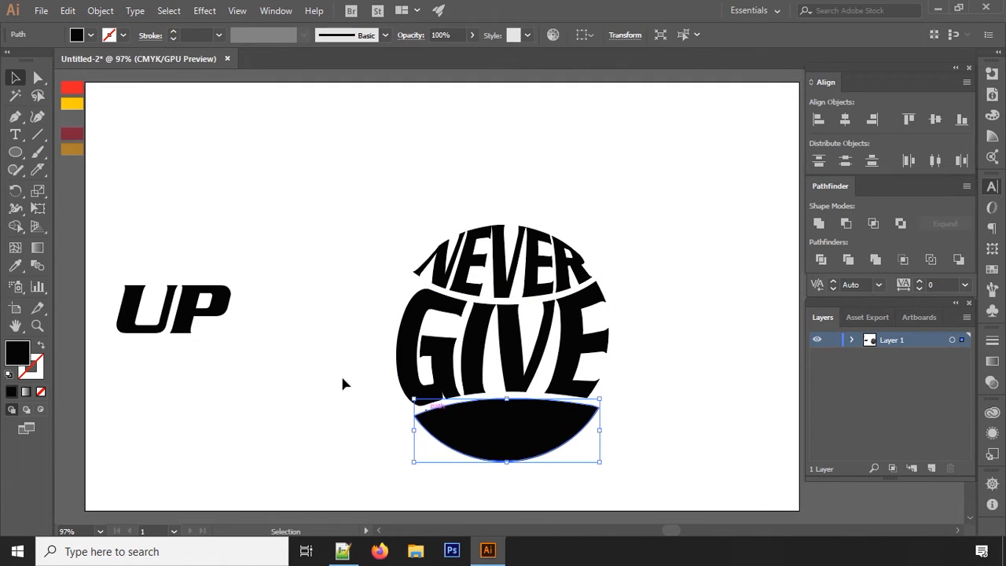
pyautogui.keyDown('shift'); pyautogui.click(189, 306); pyautogui.keyUp('shift')
pyautogui.hotkey('ctrl', 'alt', 'c')
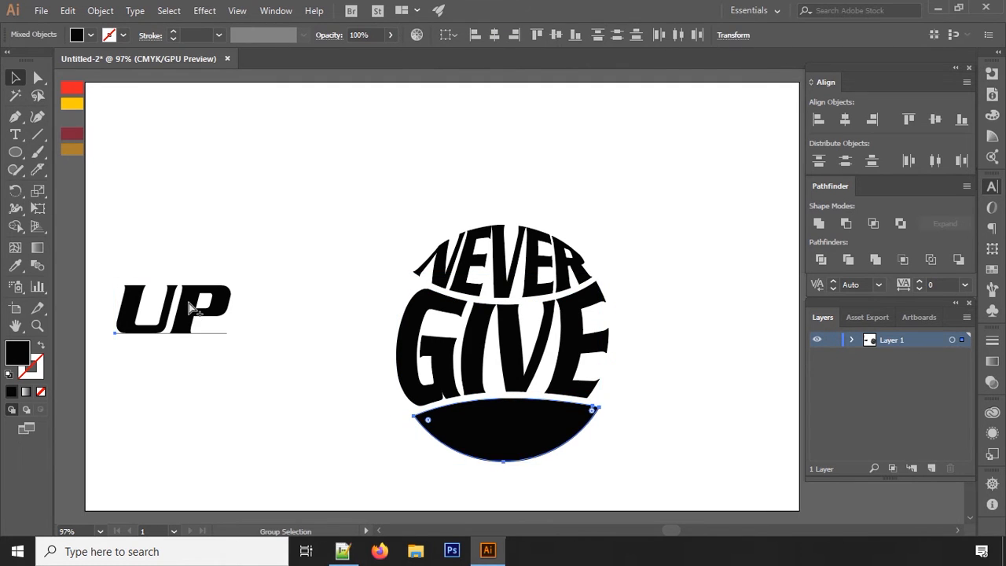
pyautogui.click(695, 388)
# Move the round NEVER GIVE UP lettering to the artboard's left side and expand its objects and fills.
pyautogui.moveTo(352, 197); pyautogui.dragTo(663, 521)
pyautogui.moveTo(537, 429); pyautogui.dragTo(245, 346)
pyautogui.click(100, 10)
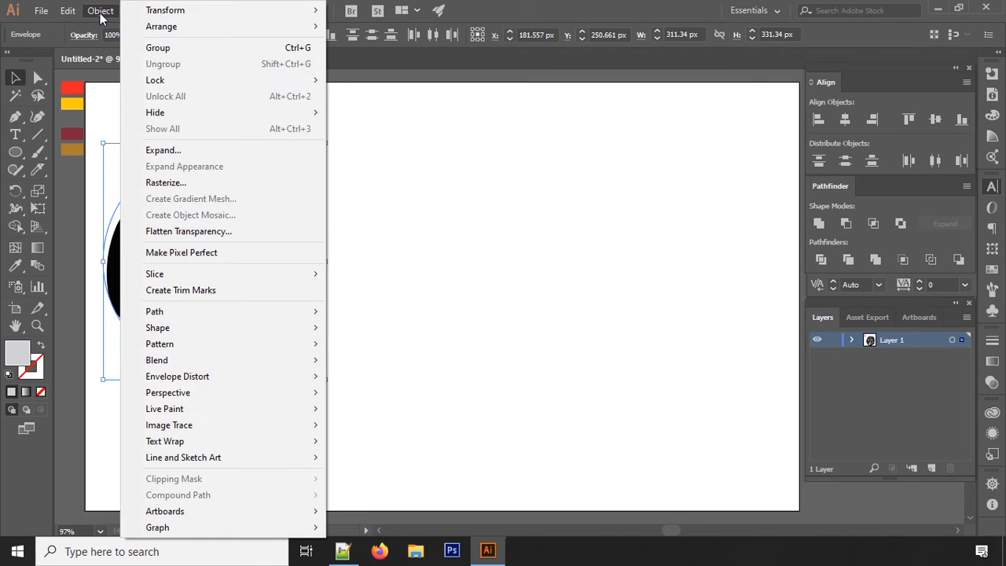
pyautogui.click(165, 151)
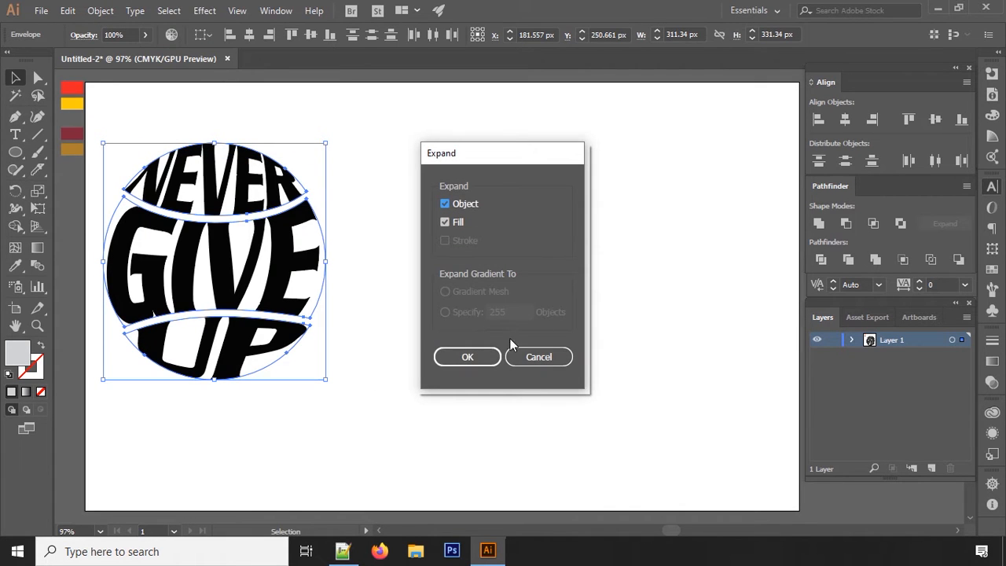
pyautogui.click(469, 358)
pyautogui.click(479, 191)
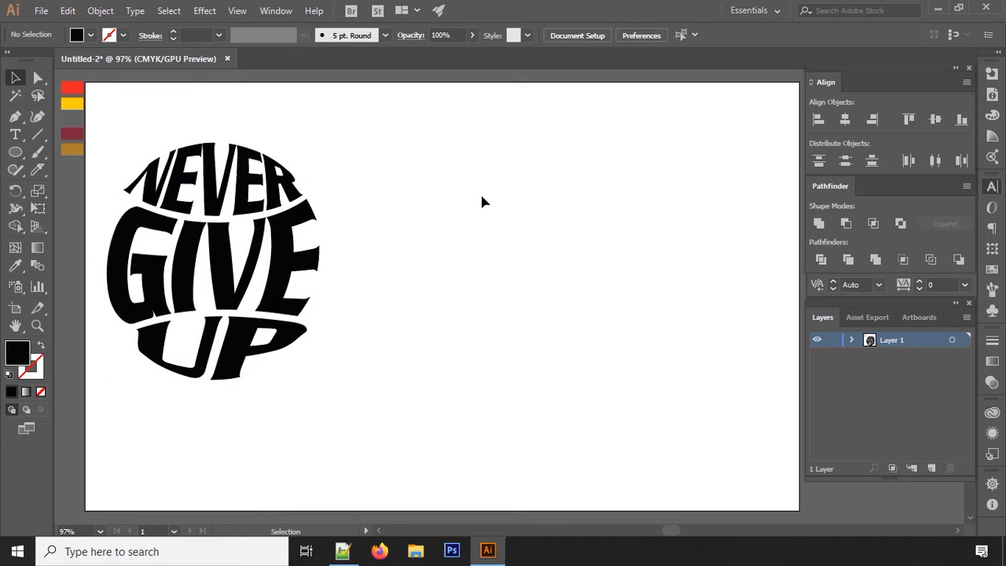
# Colour the words NEVER and UP with the maroon sampled from the swatch beside the artboard.
pyautogui.moveTo(106, 139); pyautogui.dragTo(302, 208)
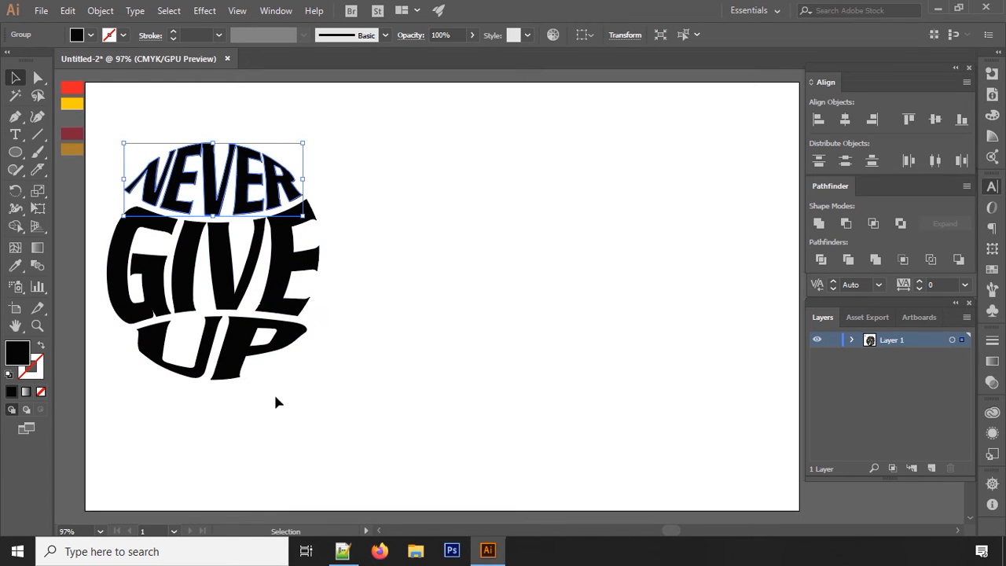
pyautogui.hotkey('ctrl', 'g')
pyautogui.moveTo(286, 397); pyautogui.dragTo(300, 404)
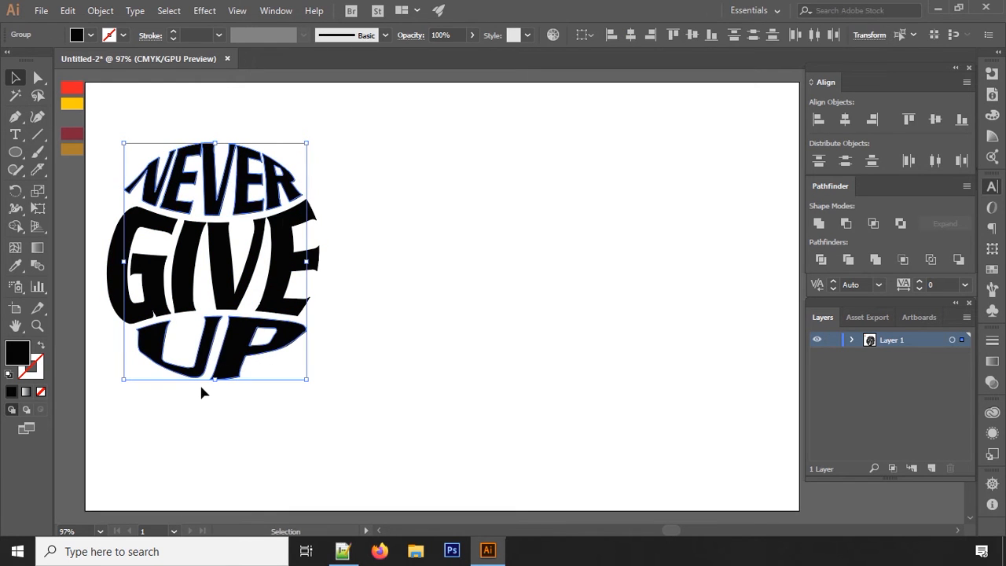
pyautogui.click(15, 265)
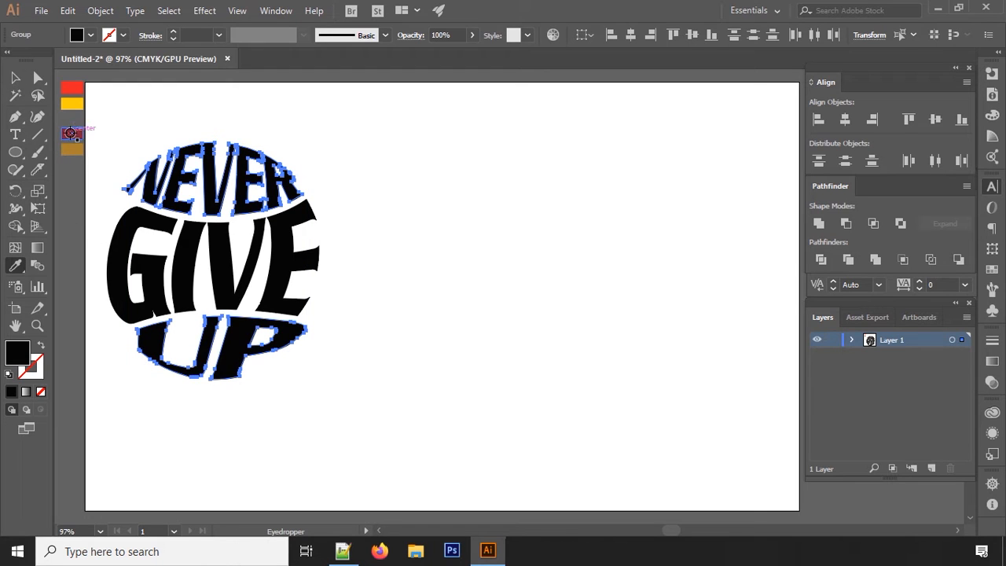
pyautogui.click(71, 134)
pyautogui.click(14, 77)
# Colour the word GIVE with the golden brown sampled from the swatch beside the artboard.
pyautogui.click(374, 267)
pyautogui.click(188, 277)
pyautogui.click(15, 265)
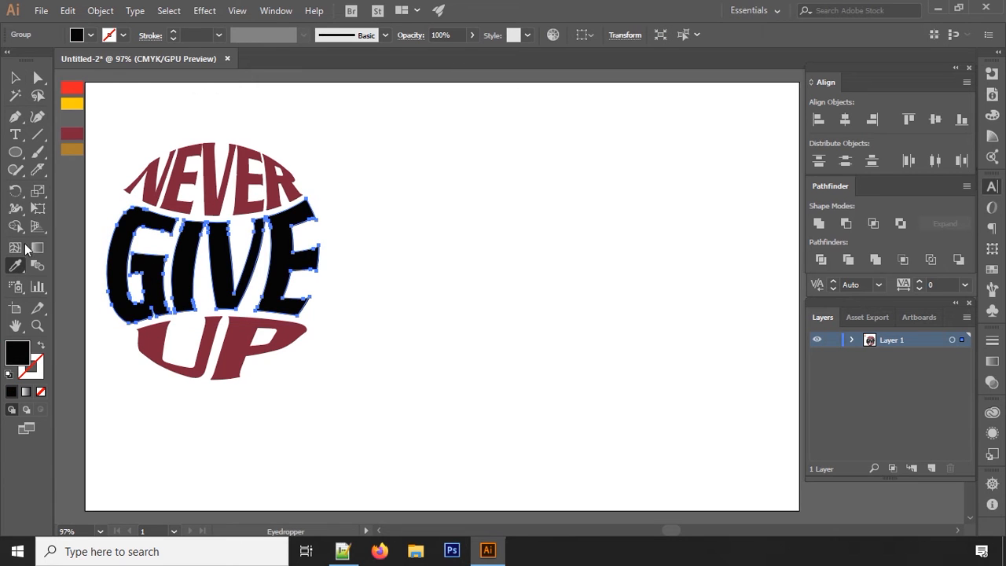
pyautogui.click(69, 148)
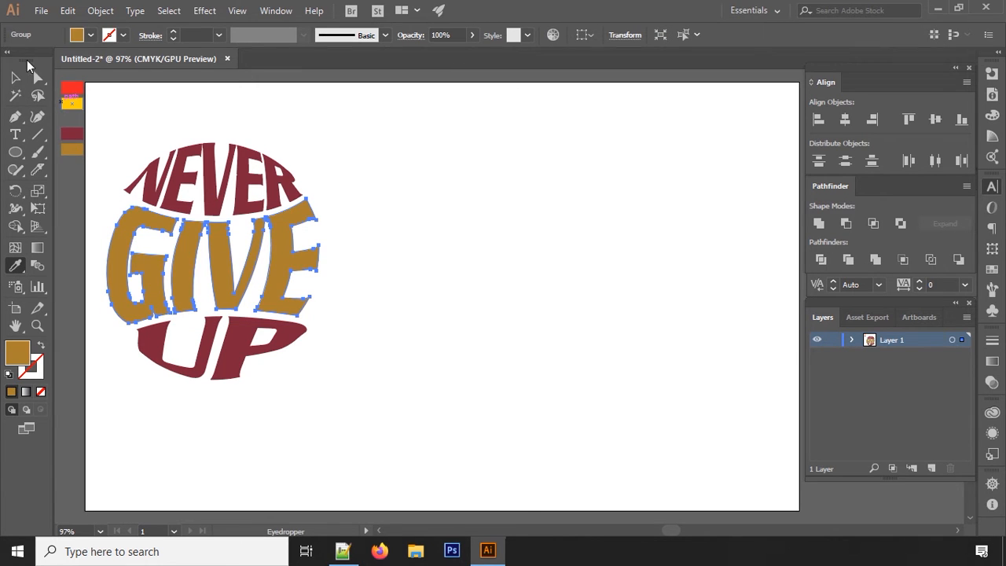
# Group the words NEVER, GIVE and UP into one object.
pyautogui.click(16, 80)
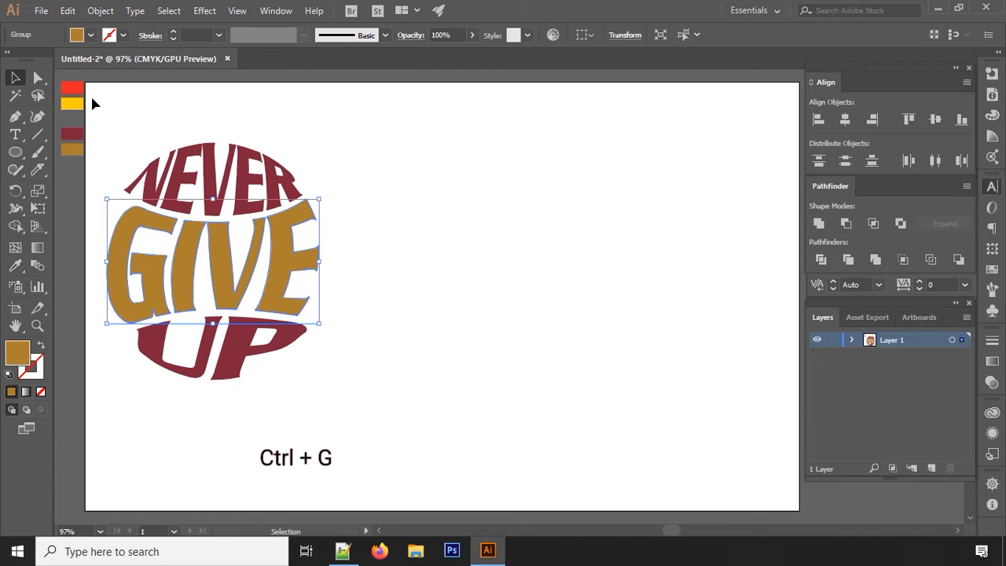
pyautogui.click(114, 115)
pyautogui.moveTo(106, 115); pyautogui.dragTo(198, 354)
pyautogui.moveTo(313, 420); pyautogui.dragTo(312, 417)
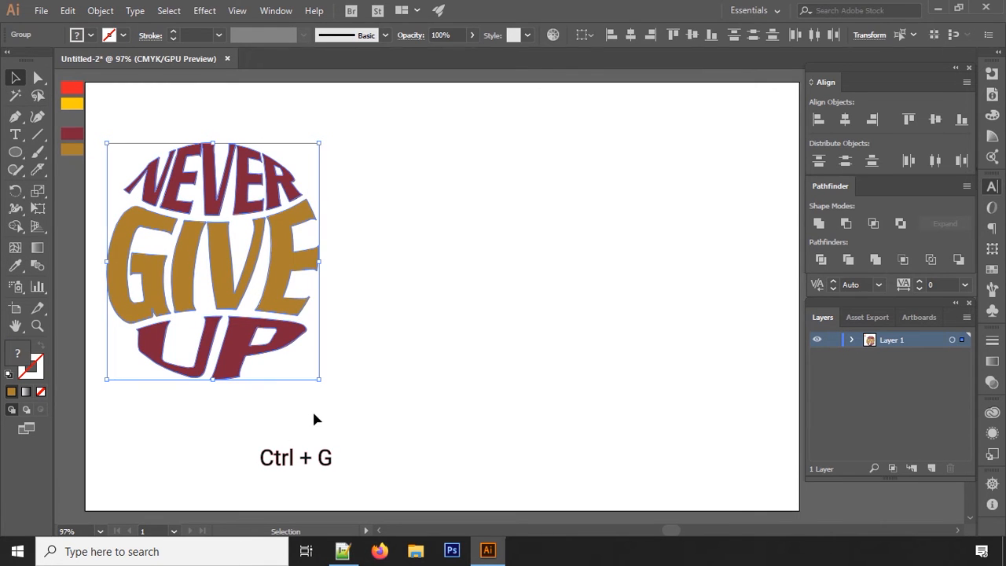
pyautogui.hotkey('ctrl', 'g')
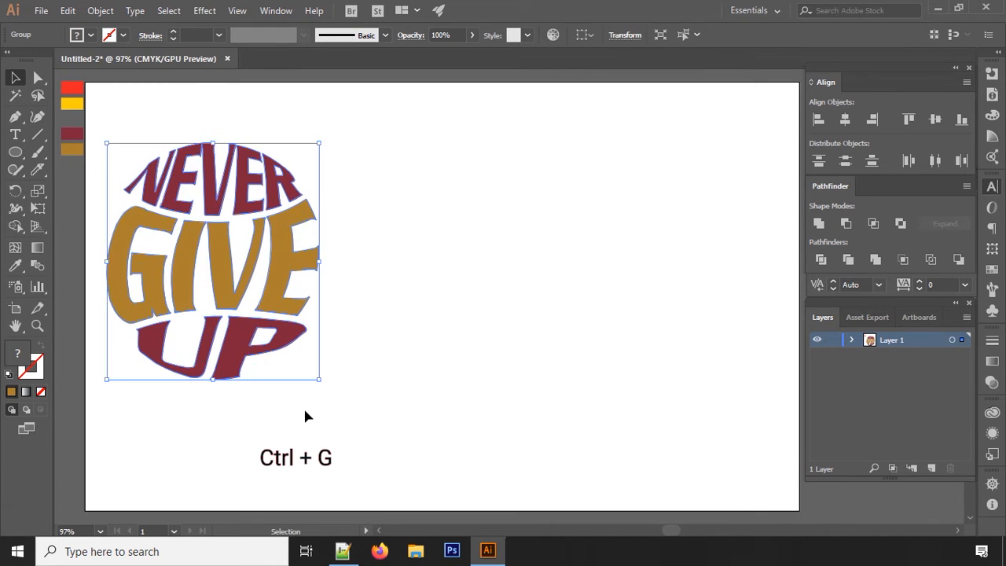
# Paste a copy of the grouped lettering, scale it down to under half size and place it beside the original.
pyautogui.hotkey('ctrl', 'c')
pyautogui.hotkey('ctrl', 'v')
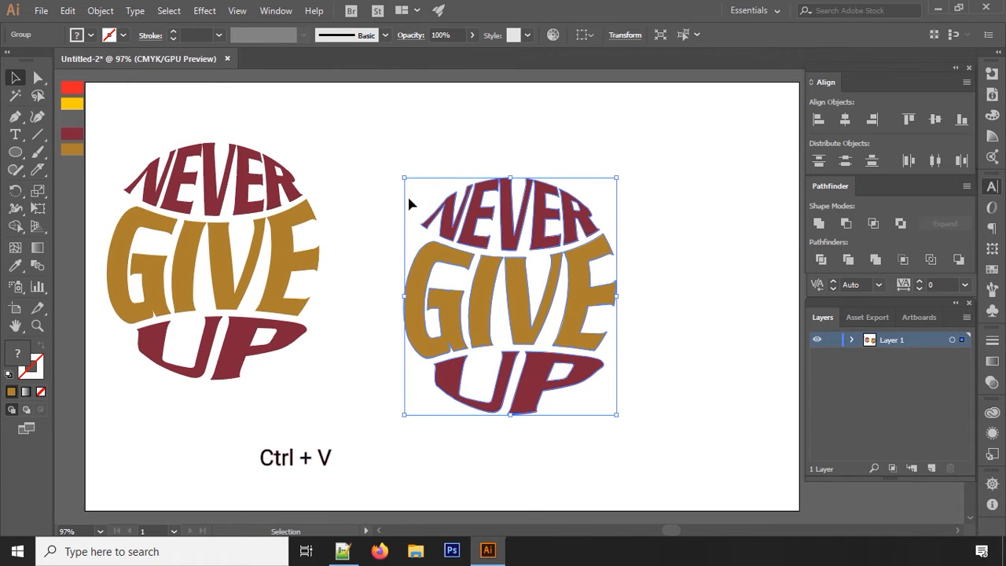
pyautogui.moveTo(404, 179); pyautogui.dragTo(467, 251)
pyautogui.moveTo(484, 314); pyautogui.dragTo(377, 268)
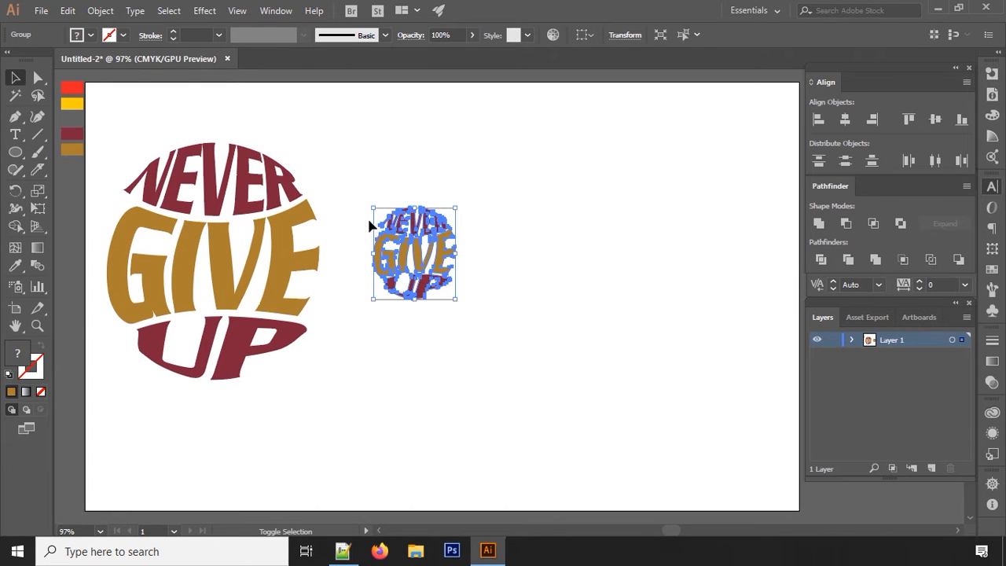
pyautogui.moveTo(375, 211); pyautogui.dragTo(359, 202)
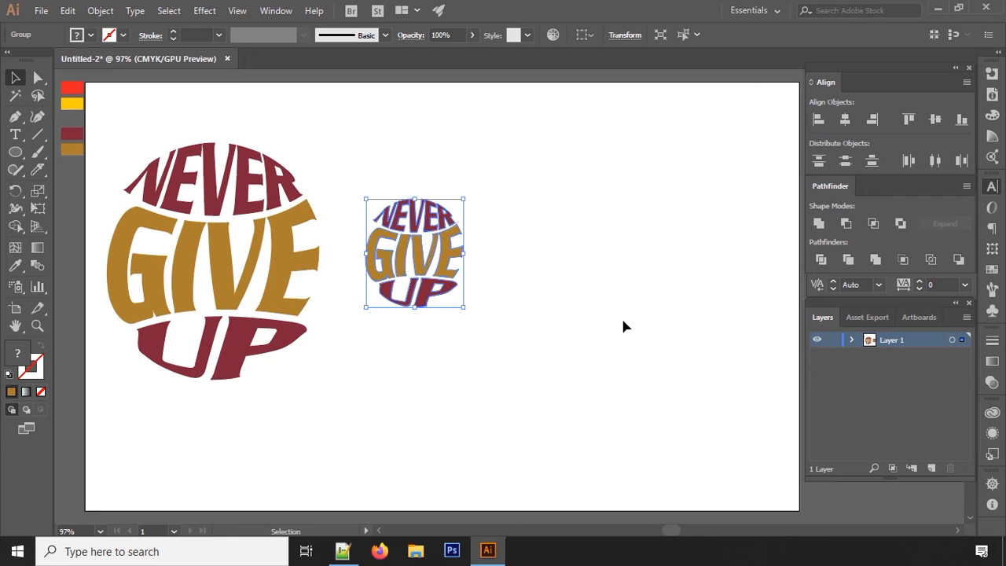
# Move the small lettering copy onto the middle of the large lettering and send it behind.
pyautogui.click(360, 382)
pyautogui.moveTo(425, 271); pyautogui.dragTo(219, 276)
pyautogui.click(426, 288)
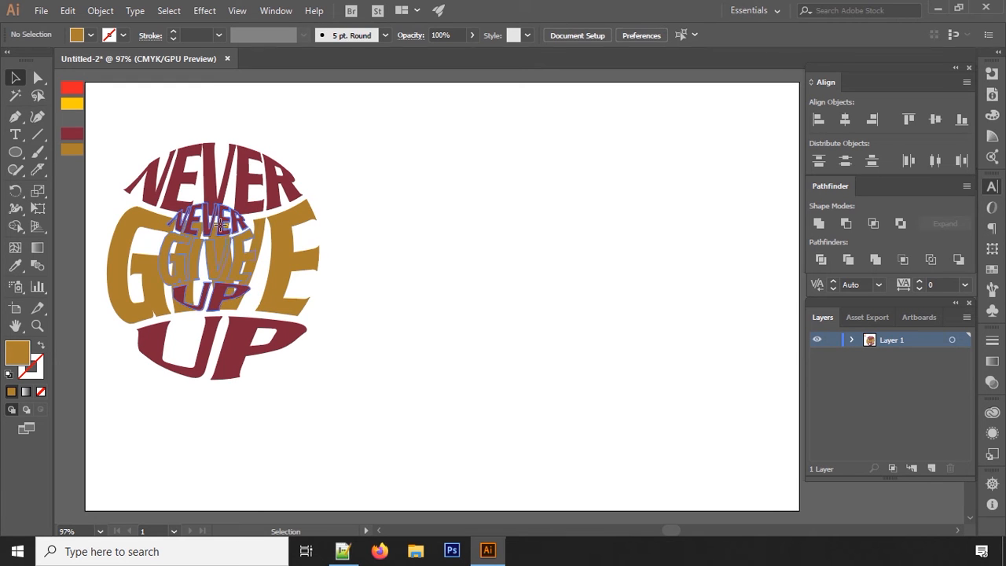
pyautogui.rightClick(214, 261)
pyautogui.moveTo(269, 413)
pyautogui.click(448, 437)
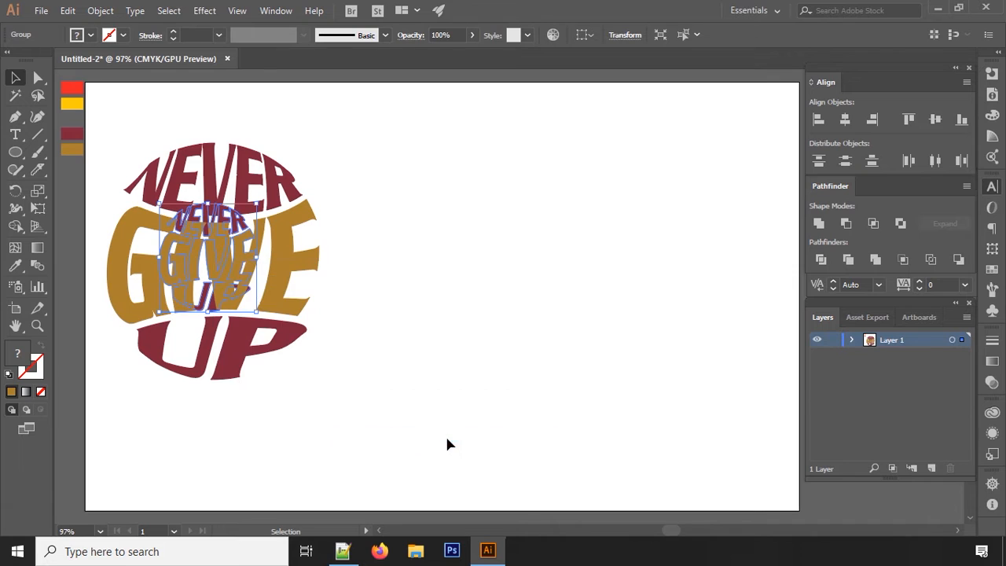
pyautogui.click(427, 328)
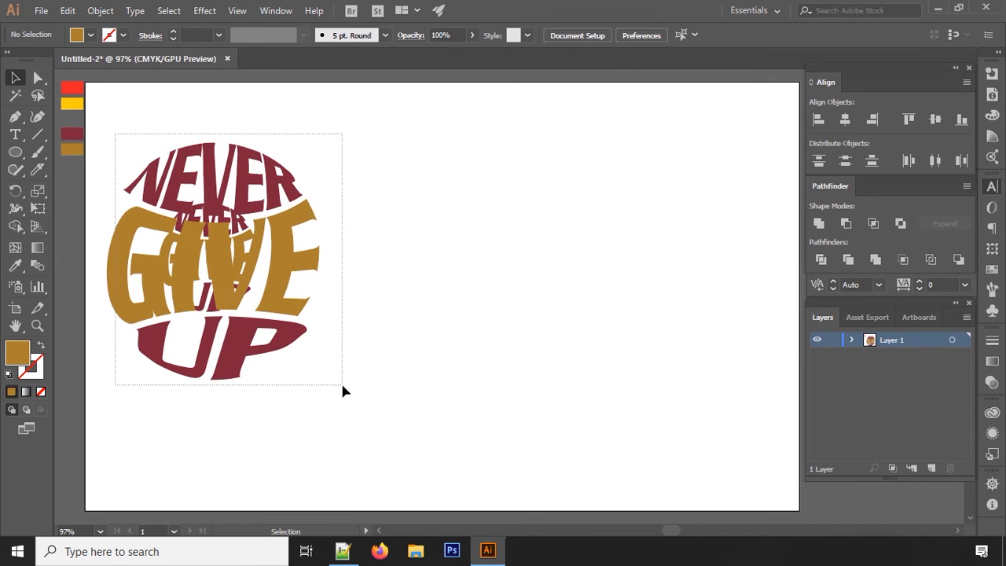
# Set the blend options for the large and small lettering to Specified Steps with 200 steps.
pyautogui.moveTo(340, 380); pyautogui.dragTo(259, 292)
pyautogui.click(100, 10)
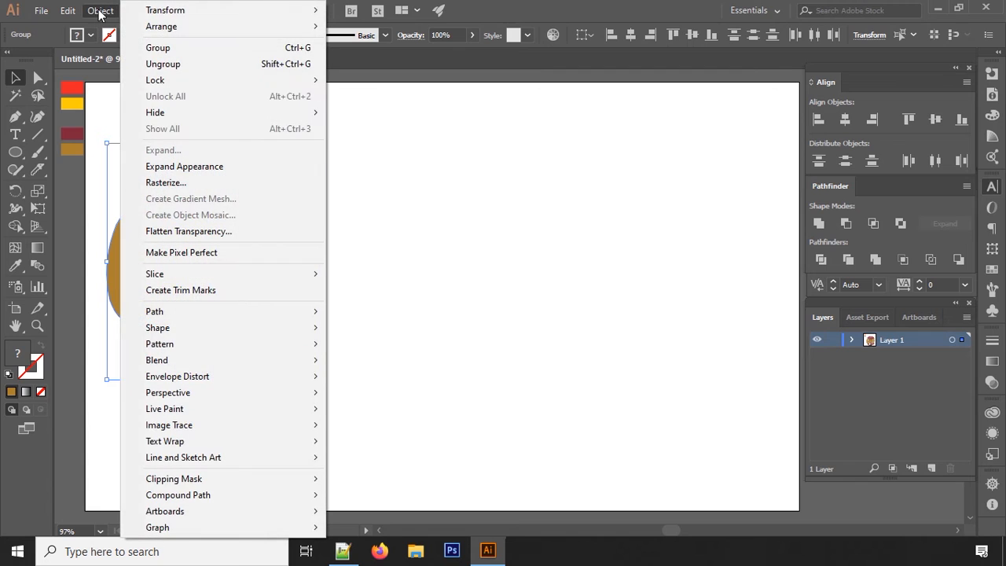
pyautogui.moveTo(199, 362)
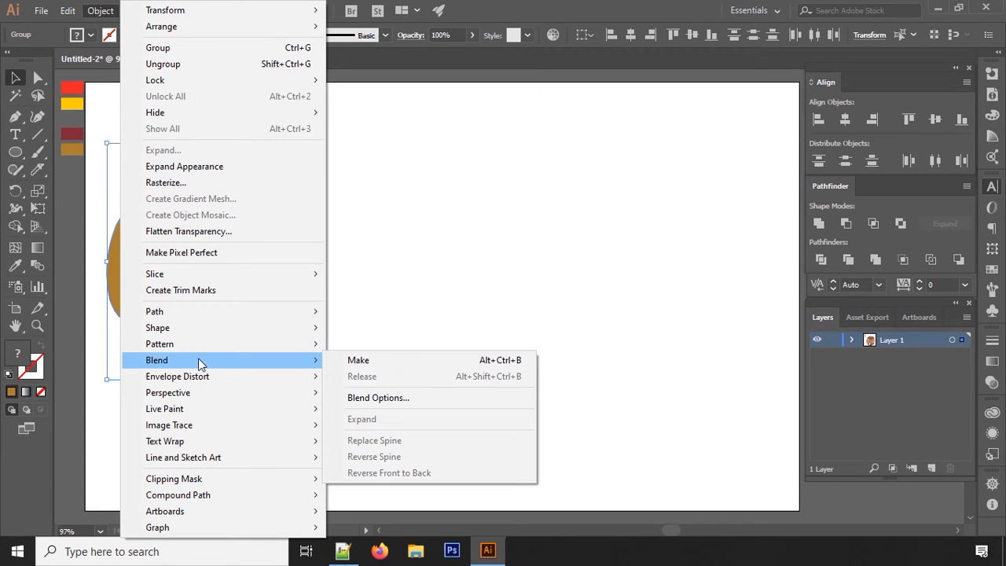
pyautogui.click(382, 398)
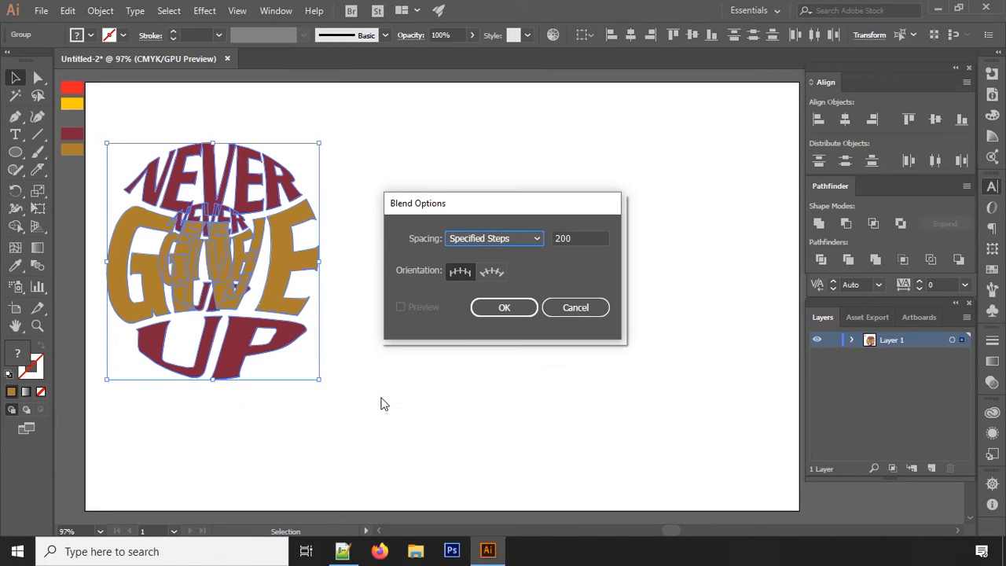
pyautogui.click(540, 240)
pyautogui.click(527, 274)
pyautogui.click(501, 309)
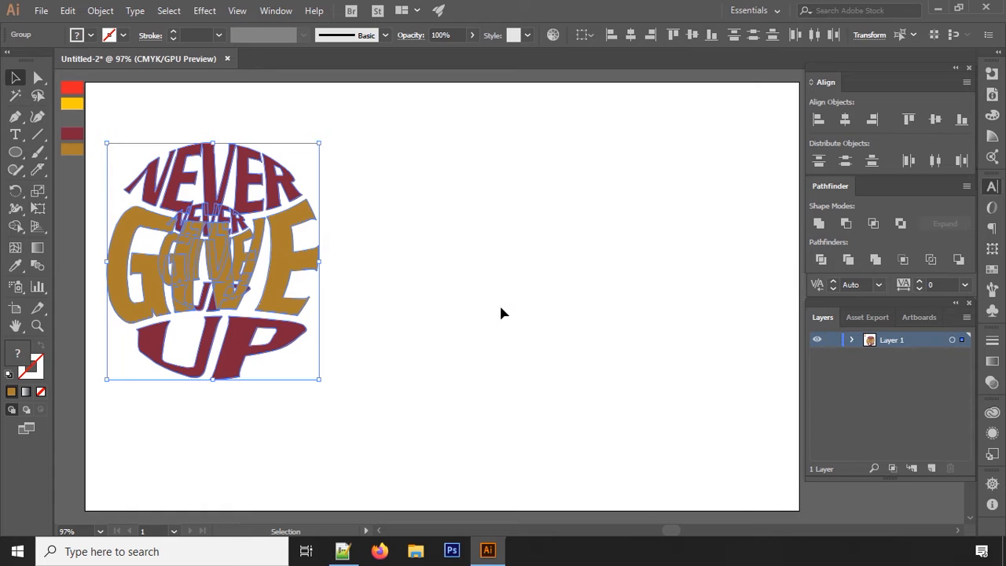
# Make a blend between the large lettering and the small copy behind it.
pyautogui.click(100, 11)
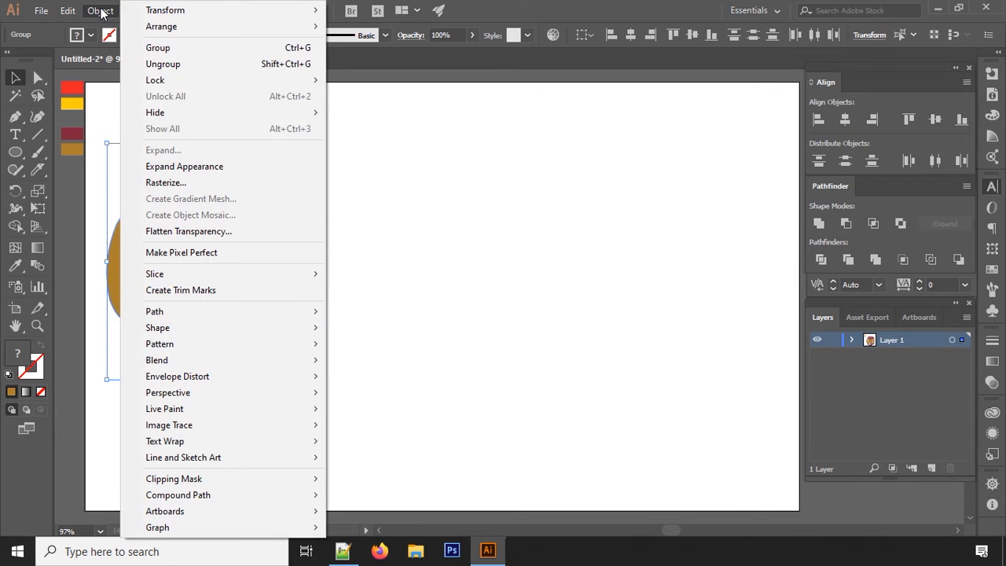
pyautogui.moveTo(168, 360)
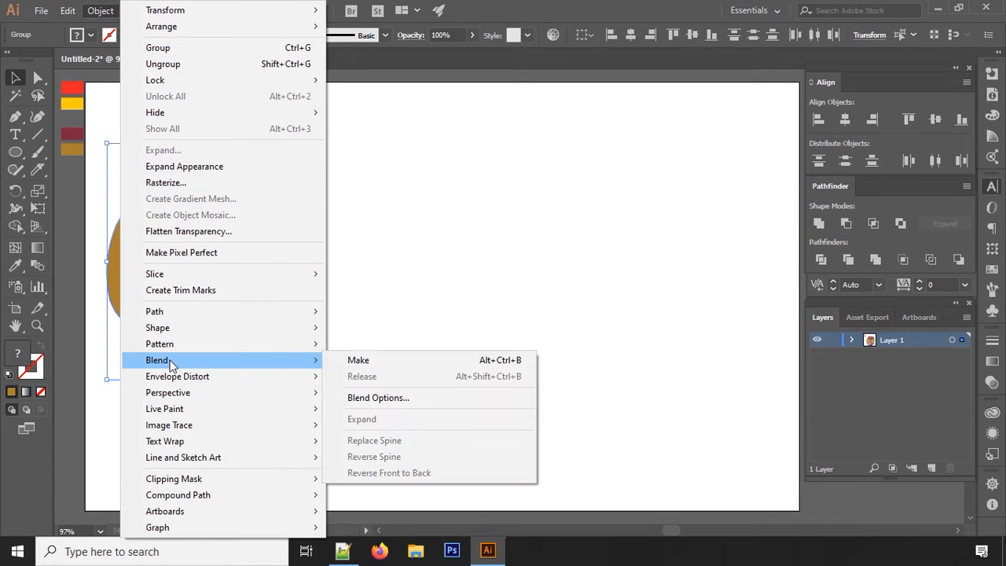
pyautogui.click(374, 360)
pyautogui.click(470, 263)
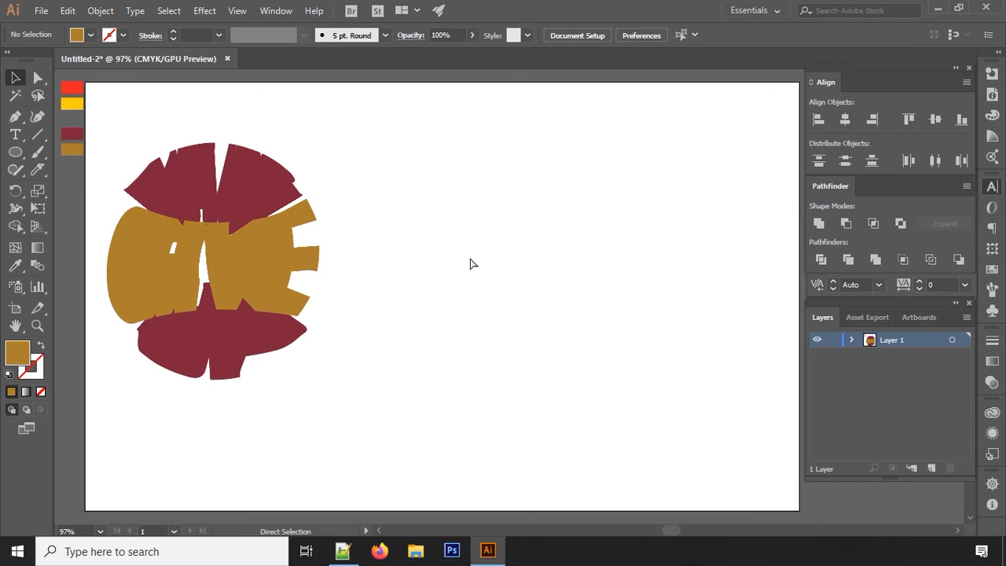
# Paste another full-size copy of the lettering beside the blend and ungroup it.
pyautogui.hotkey('ctrl', 'v')
pyautogui.click(330, 222)
pyautogui.moveTo(473, 207); pyautogui.dragTo(562, 248)
pyautogui.hotkey('ctrl', 'z')
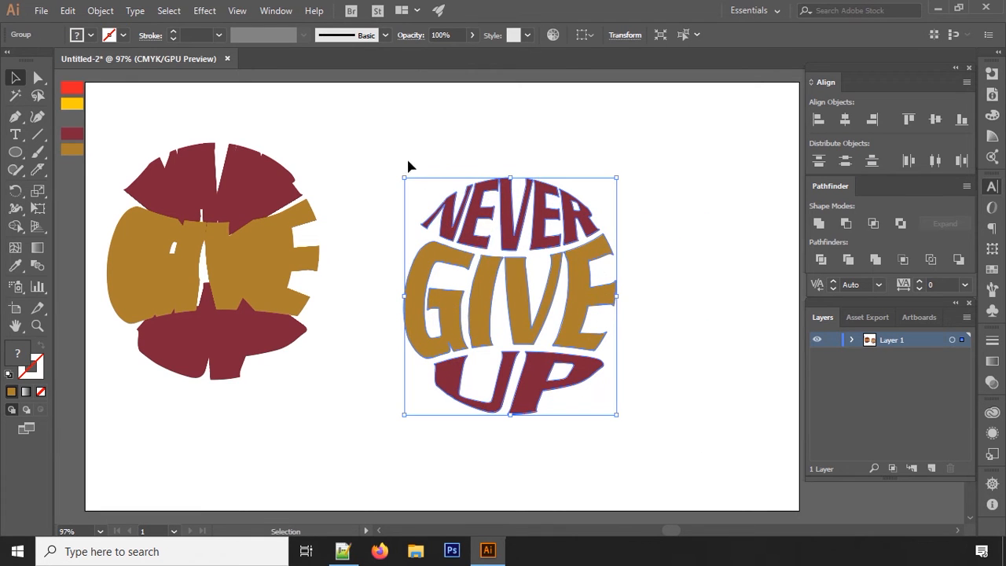
pyautogui.rightClick(471, 230)
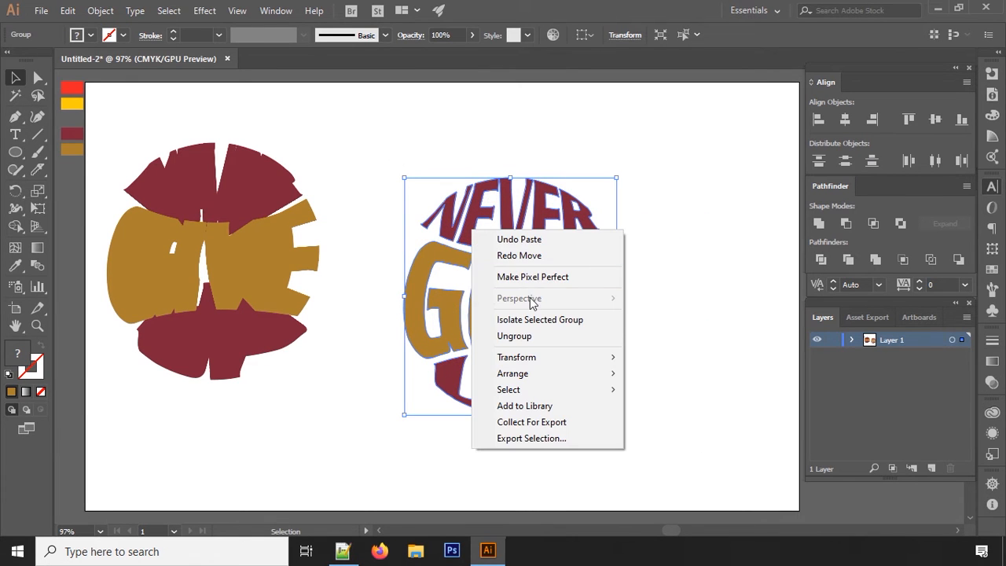
pyautogui.click(513, 335)
pyautogui.click(359, 146)
# Colour the pasted words NEVER and UP with the red sampled from the swatch beside the artboard.
pyautogui.click(468, 198)
pyautogui.keyDown('shift'); pyautogui.click(471, 386); pyautogui.keyUp('shift')
pyautogui.moveTo(455, 393); pyautogui.dragTo(631, 440)
pyautogui.hotkey('ctrl', 'z')
pyautogui.keyDown('shift'); pyautogui.click(481, 414); pyautogui.keyUp('shift')
pyautogui.keyDown('shift'); pyautogui.click(480, 414); pyautogui.keyUp('shift')
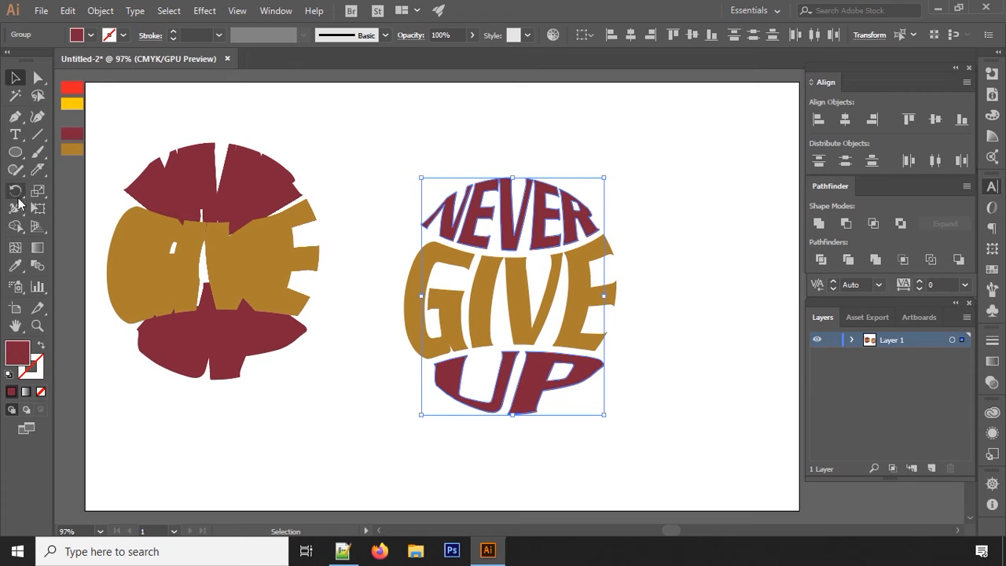
pyautogui.click(16, 267)
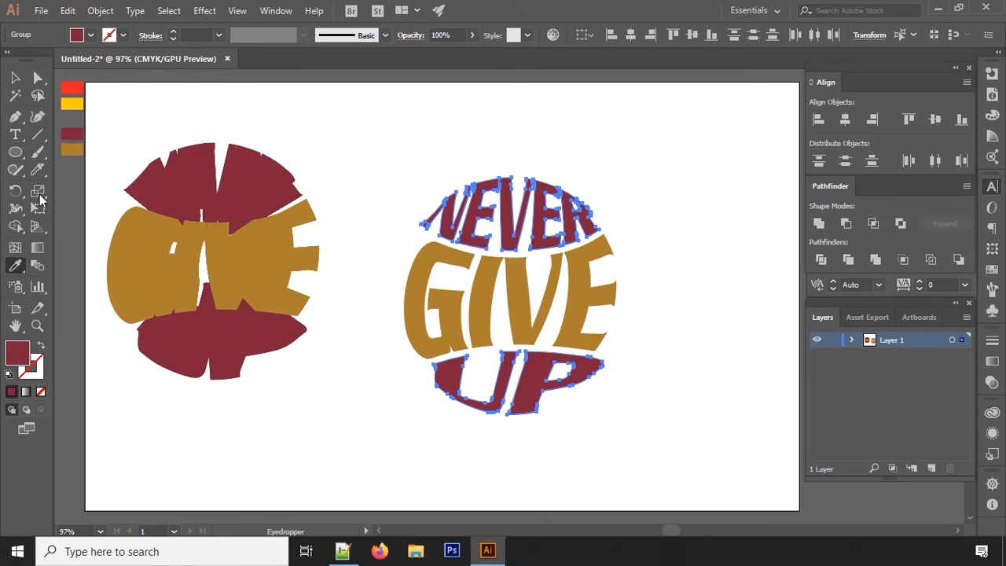
pyautogui.click(69, 88)
pyautogui.click(15, 77)
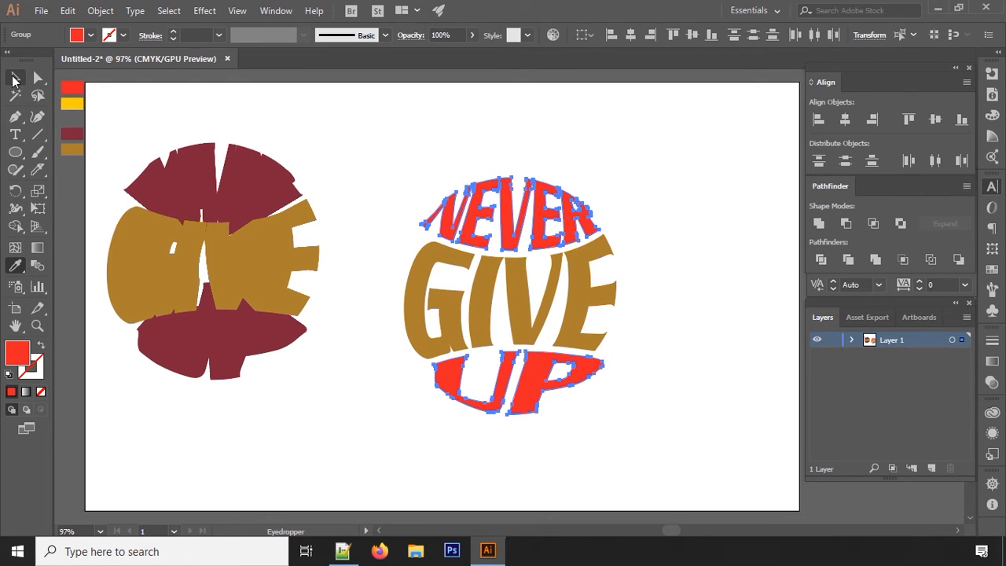
# Colour the pasted word GIVE with the yellow sampled from the swatch beside the artboard.
pyautogui.click(377, 285)
pyautogui.click(605, 317)
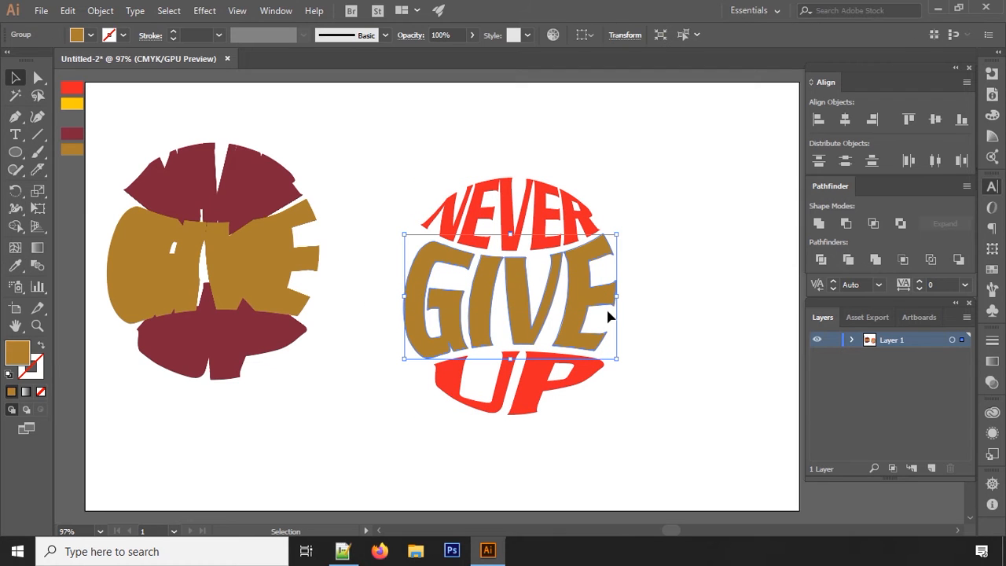
pyautogui.click(16, 267)
pyautogui.click(72, 105)
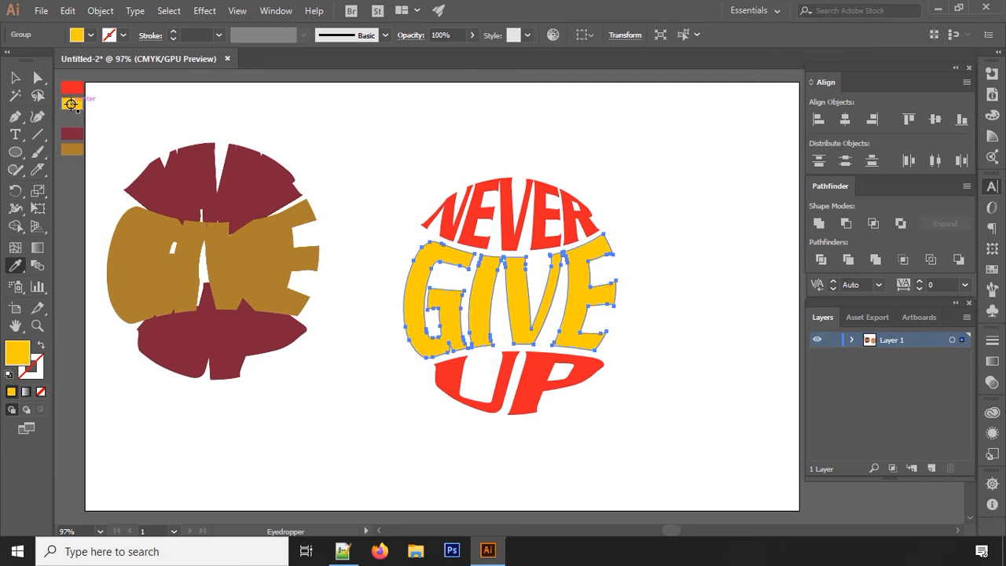
# Group the three recoloured words of the pasted lettering.
pyautogui.click(17, 77)
pyautogui.moveTo(373, 165); pyautogui.dragTo(613, 413)
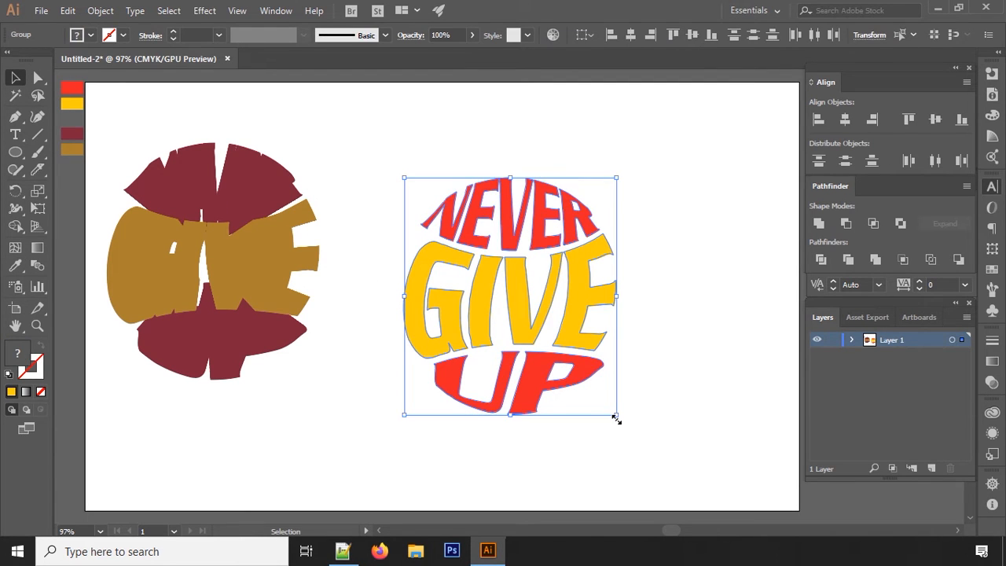
pyautogui.press('a')
pyautogui.press('v')
pyautogui.click(663, 337)
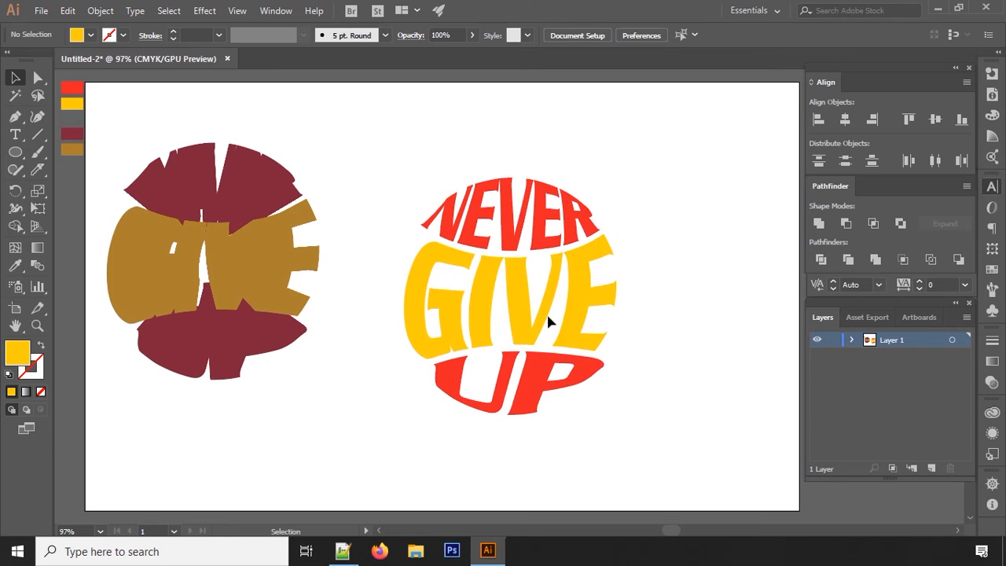
pyautogui.click(586, 319)
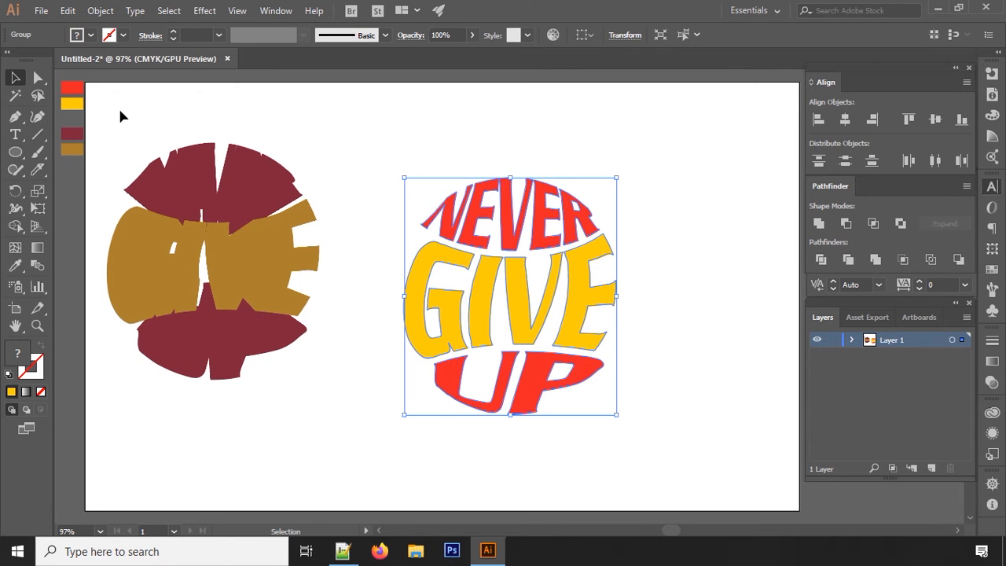
# Centre the bright lettering and the blend on each other horizontally and vertically, and move the design to the artboard's left side.
pyautogui.moveTo(103, 100); pyautogui.dragTo(664, 441)
pyautogui.click(845, 119)
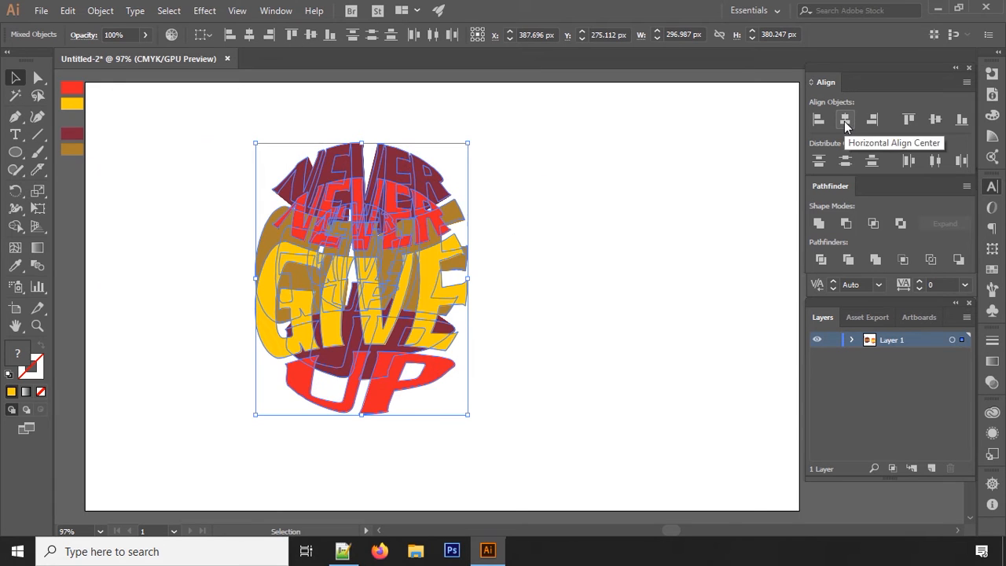
pyautogui.click(935, 122)
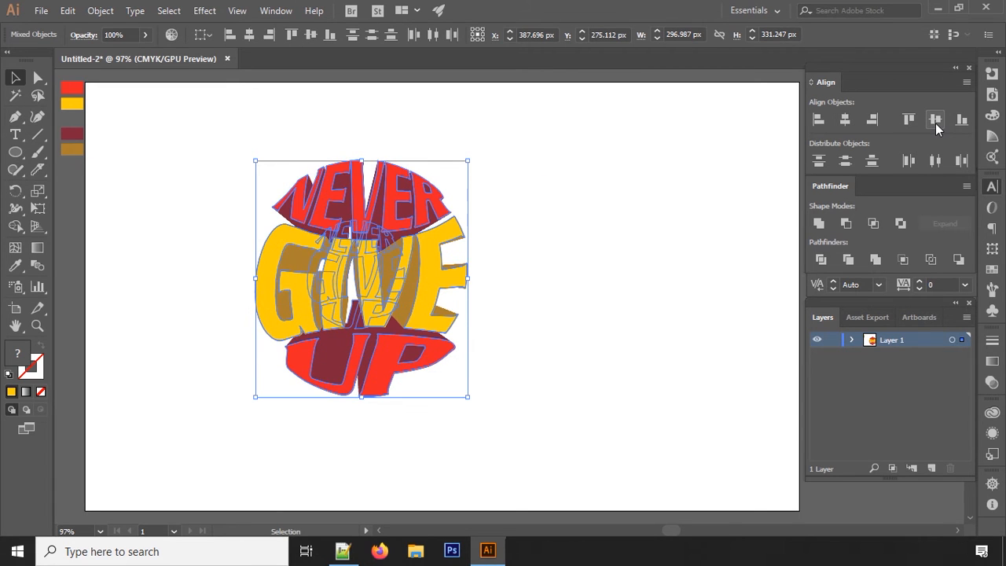
pyautogui.click(598, 294)
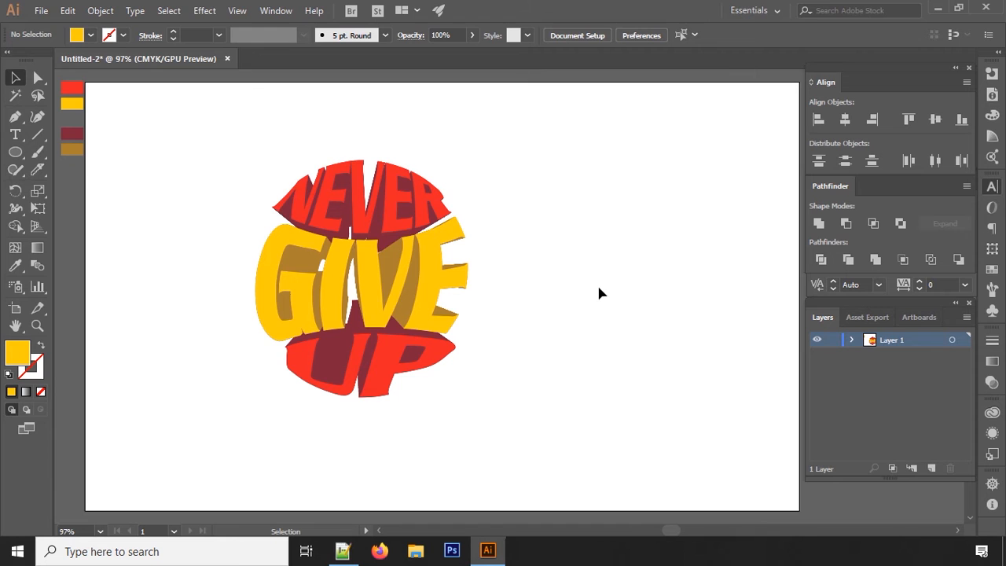
pyautogui.moveTo(406, 358); pyautogui.dragTo(244, 360)
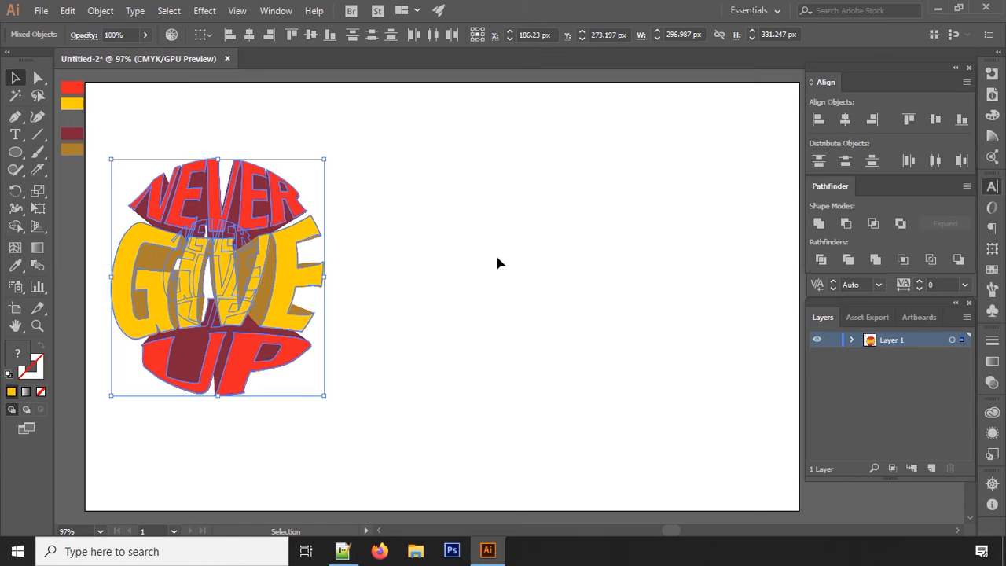
pyautogui.click(497, 262)
# Load bg and cena-2 as linked images for placing, and place bg across the whole artboard.
pyautogui.click(852, 339)
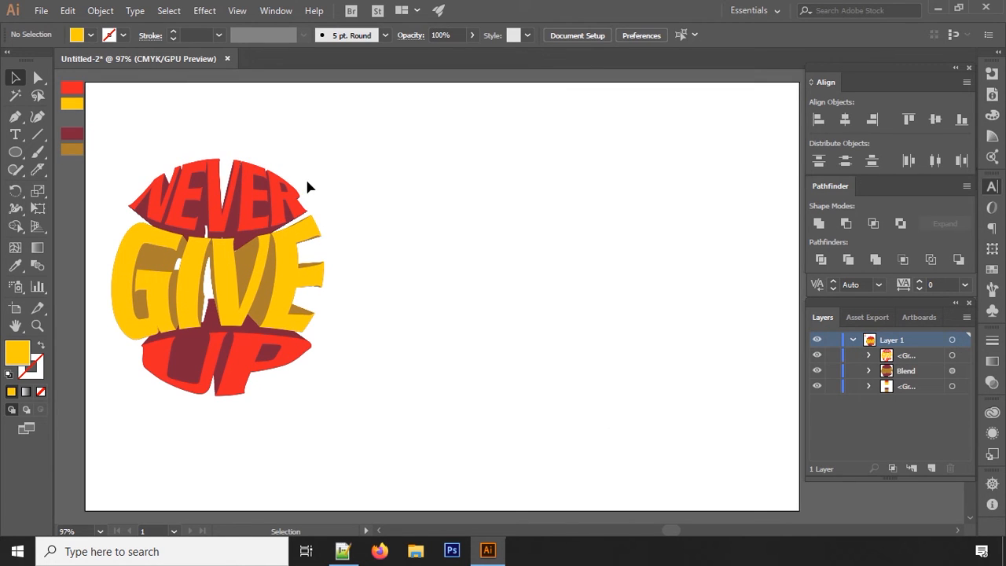
pyautogui.press('ctrl')
pyautogui.hotkey('ctrl', 'shift', 'p')
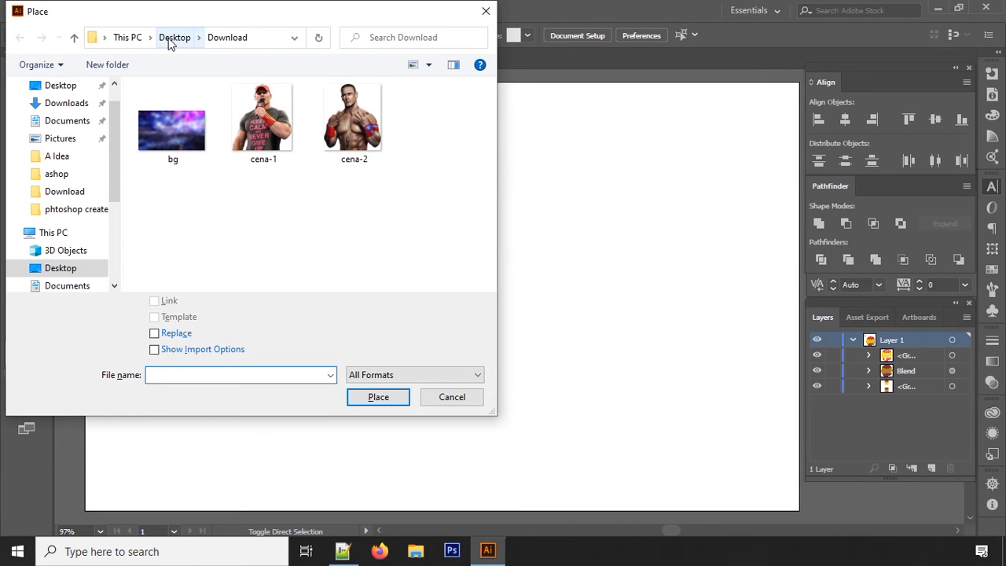
pyautogui.click(181, 136)
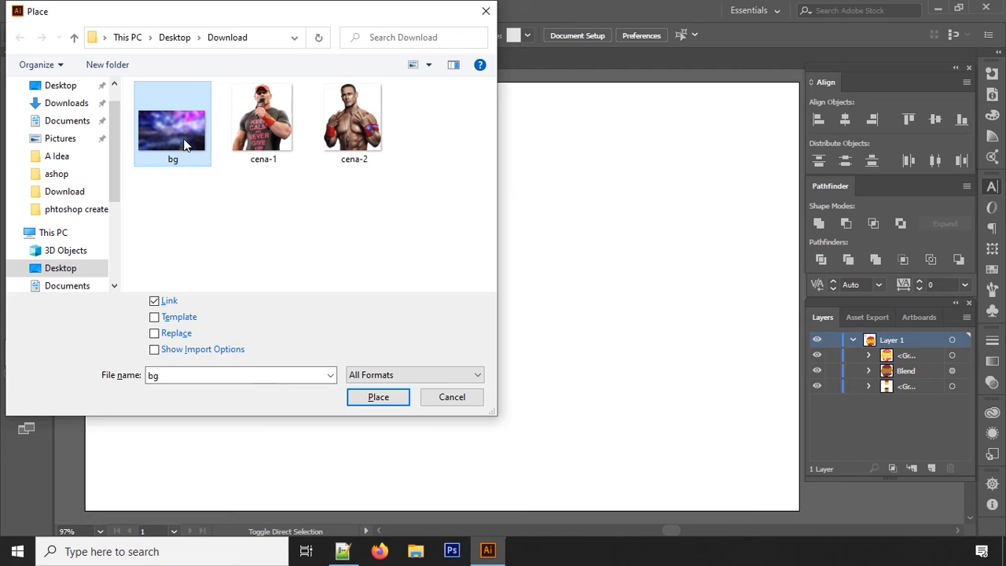
pyautogui.keyDown('ctrl'); pyautogui.click(358, 145); pyautogui.keyUp('ctrl')
pyautogui.click(377, 398)
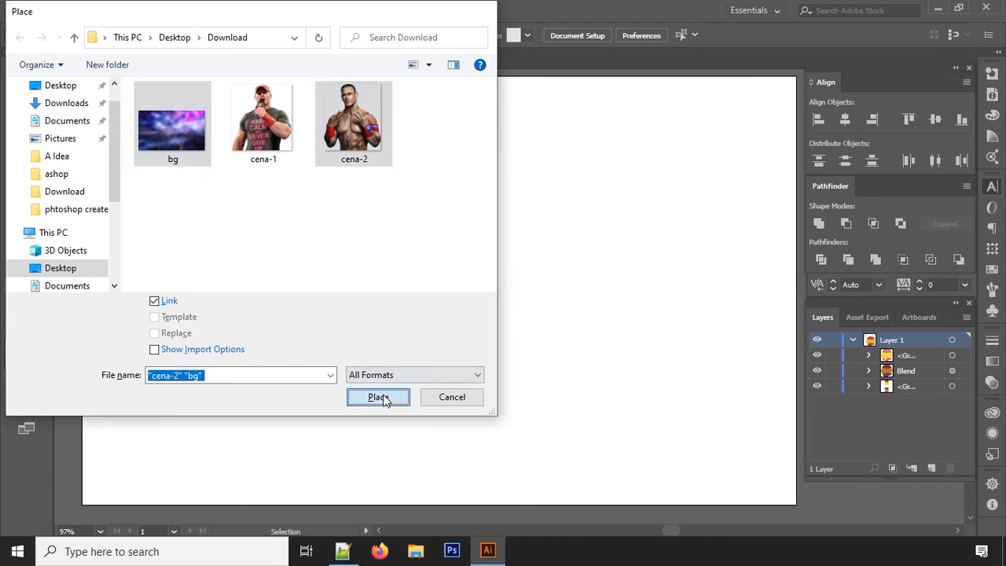
pyautogui.moveTo(83, 78); pyautogui.dragTo(795, 520)
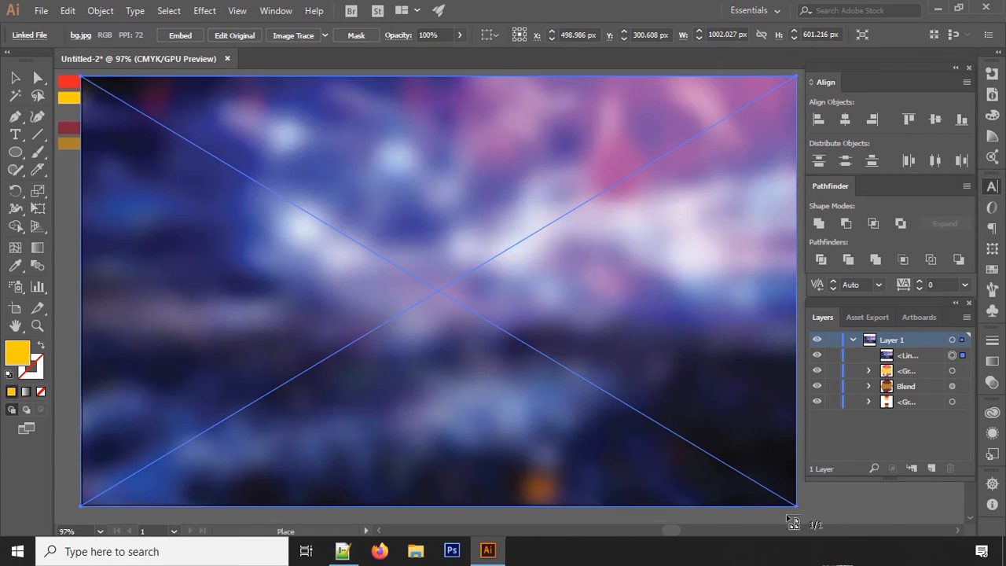
# Move the bg image to the bottom of Layer 1's stacking order, behind the lettering.
pyautogui.click(896, 359)
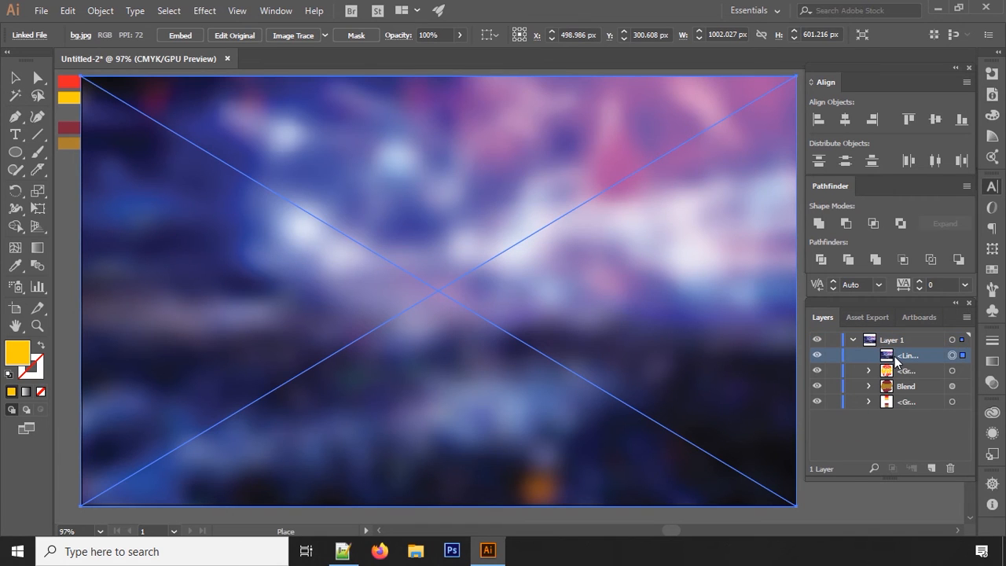
pyautogui.moveTo(896, 359); pyautogui.dragTo(901, 405)
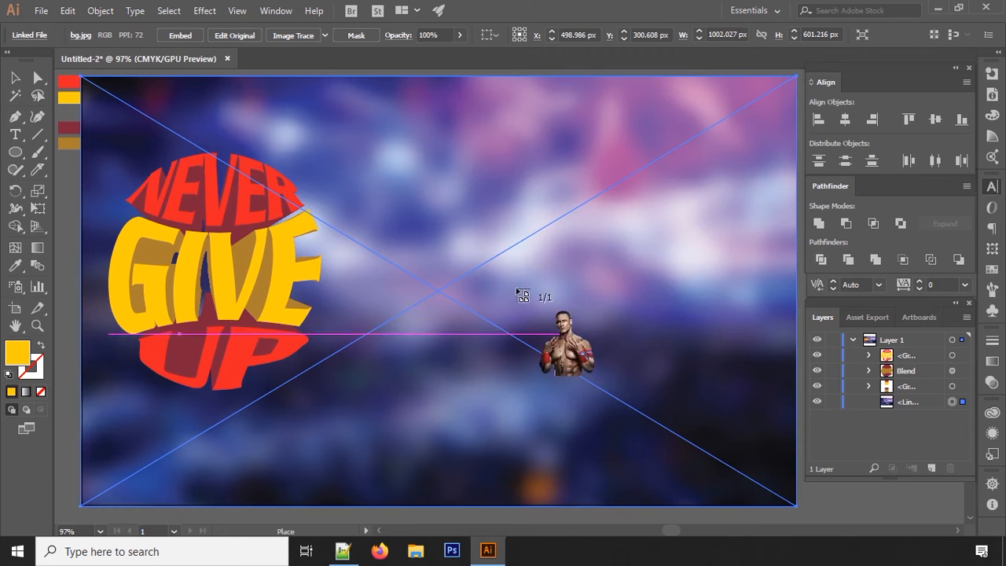
# Place cena-2 on the artboard, scale it to about 433 by 505 px, and stand it at the artboard's lower right.
pyautogui.click(445, 168)
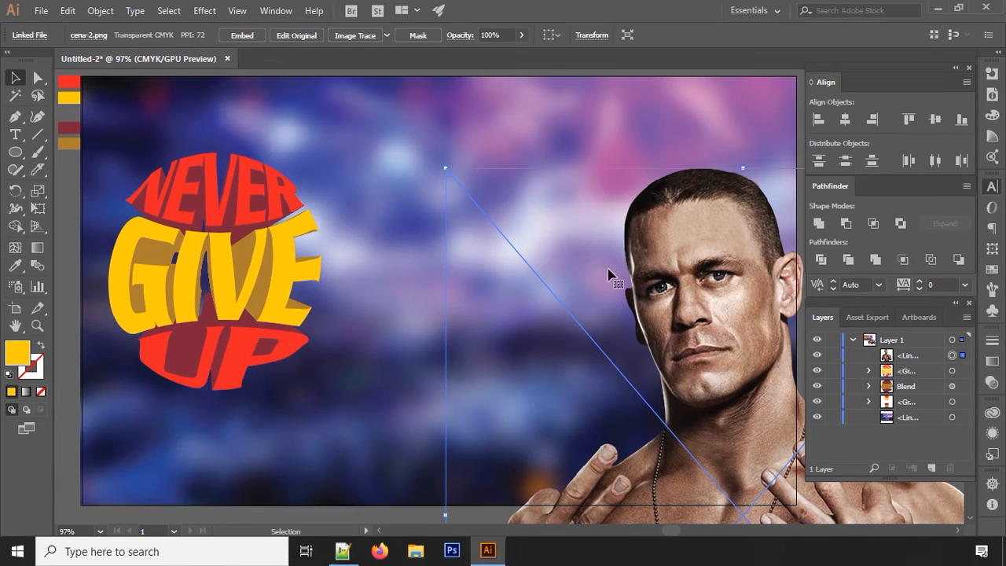
pyautogui.moveTo(445, 167); pyautogui.dragTo(541, 279)
pyautogui.moveTo(730, 406); pyautogui.dragTo(556, 207)
pyautogui.moveTo(367, 87); pyautogui.dragTo(415, 142)
pyautogui.moveTo(573, 394); pyautogui.dragTo(642, 400)
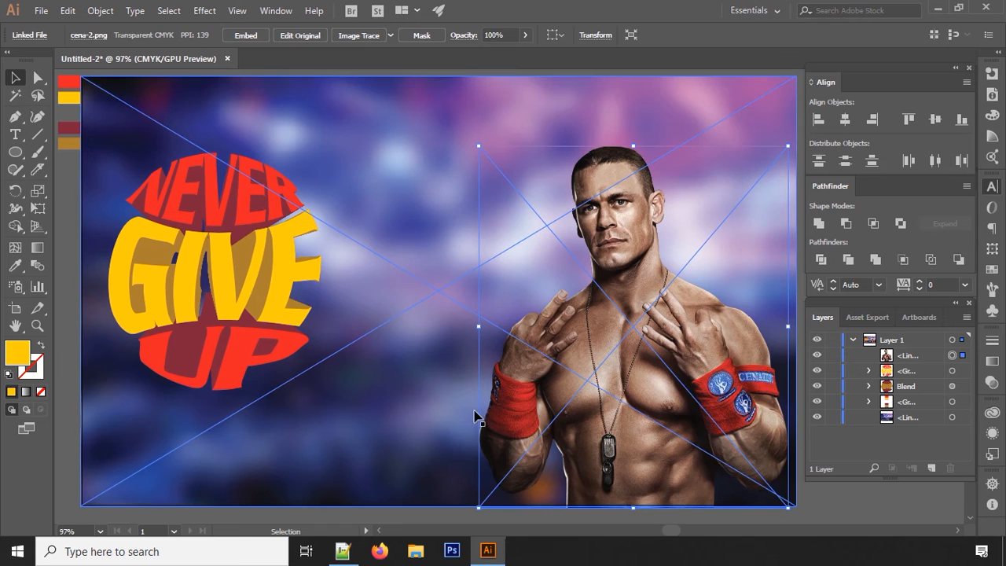
# Lock the bg image in the layer stack.
pyautogui.click(907, 358)
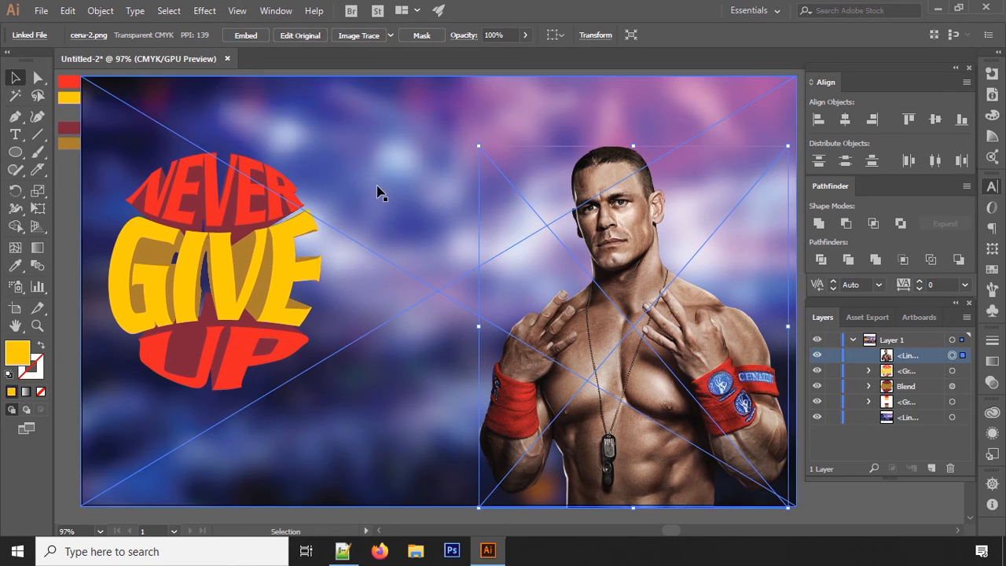
pyautogui.click(64, 203)
pyautogui.click(130, 146)
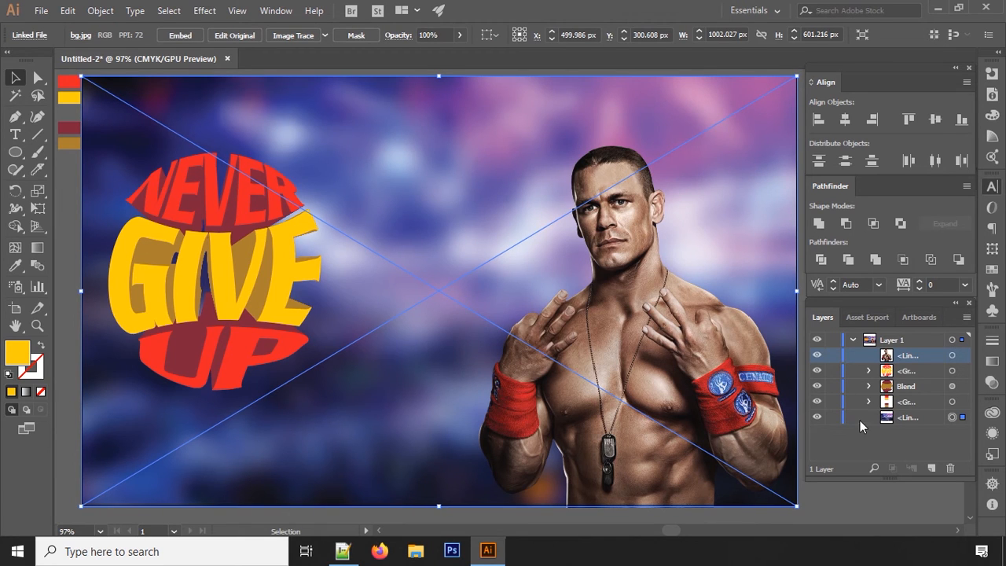
pyautogui.click(833, 418)
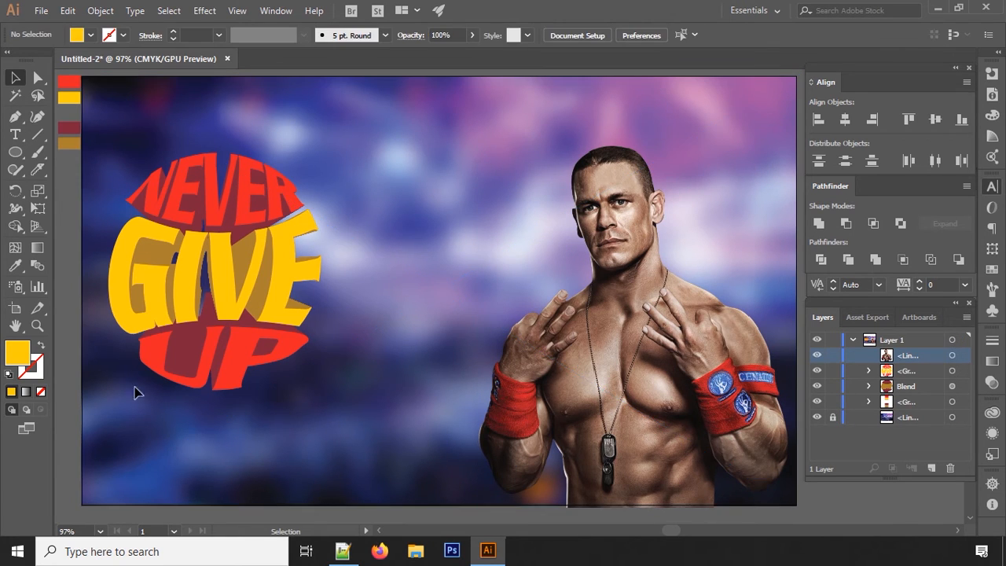
# Enlarge the bright lettering and the blend together to about 387 by 432 px and move them slightly towards the artboard's centre.
pyautogui.click(186, 205)
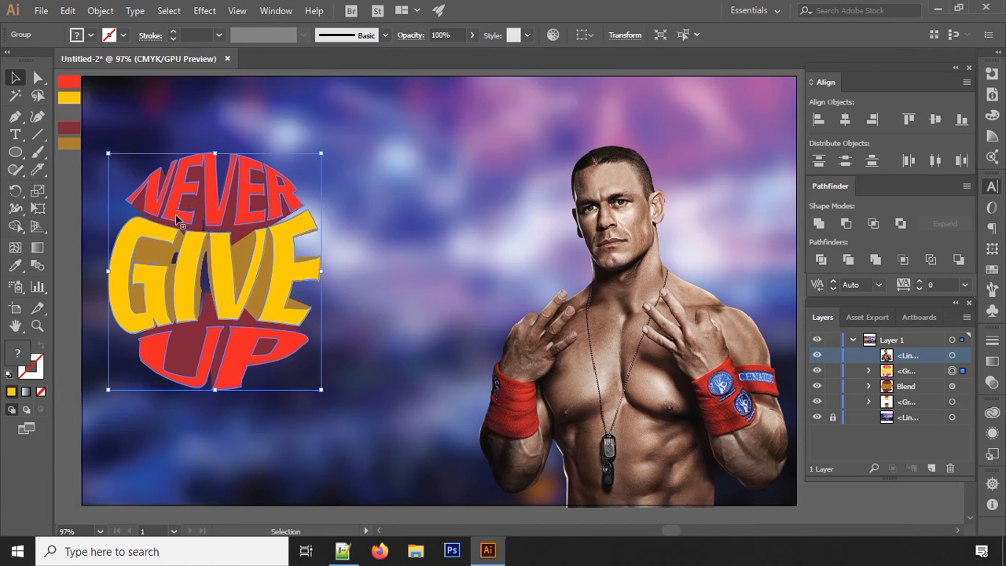
pyautogui.hotkey('ctrl', 'h')
pyautogui.click(963, 386)
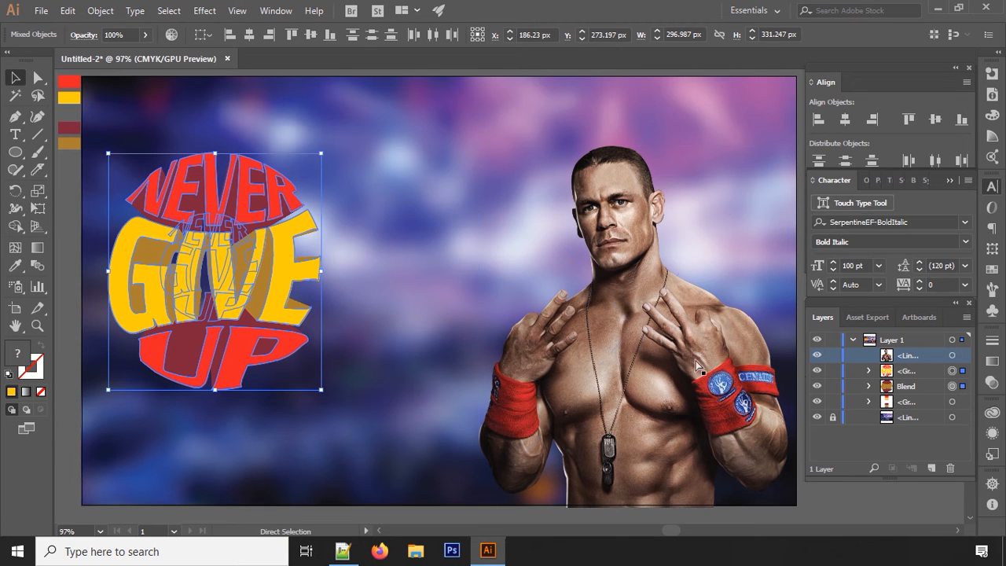
pyautogui.moveTo(321, 389); pyautogui.dragTo(373, 426)
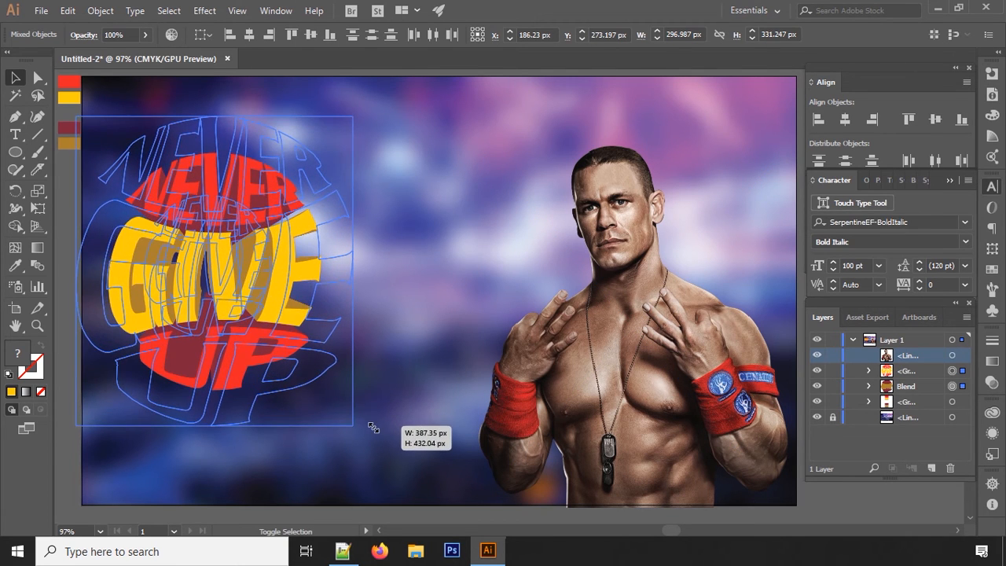
pyautogui.moveTo(308, 344); pyautogui.dragTo(355, 367)
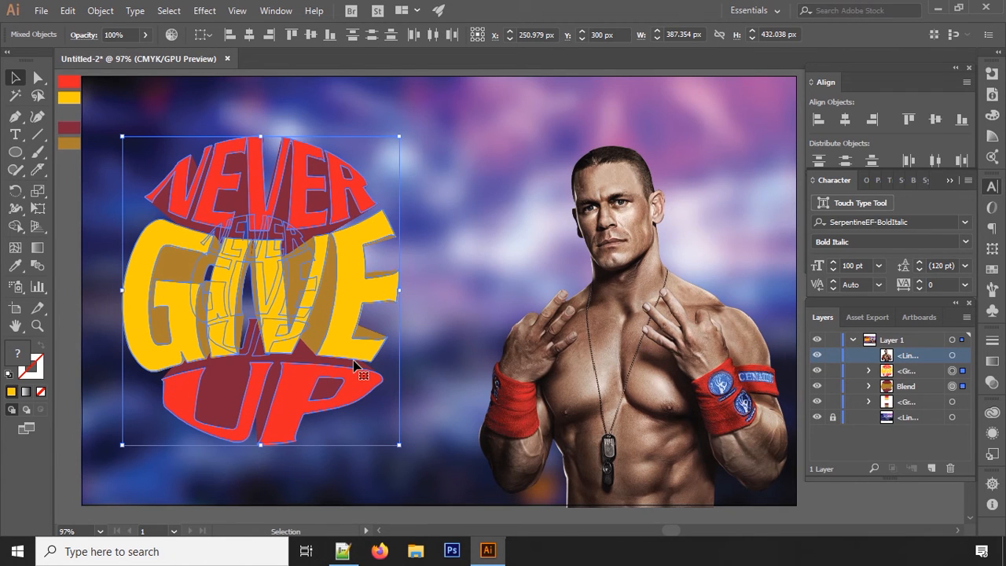
pyautogui.click(81, 264)
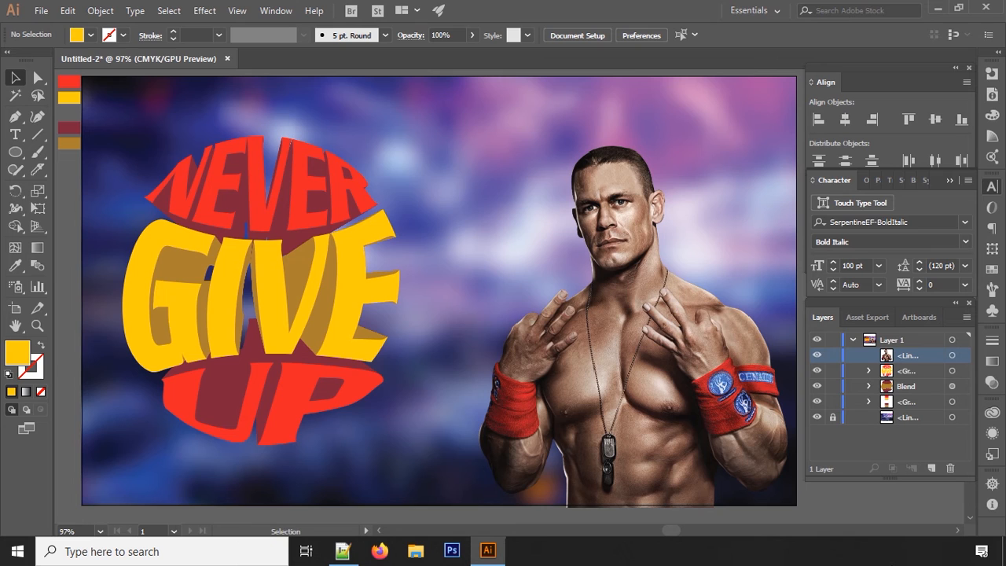
# Image-trace the placed figure with the Low Color preset and Ignore White enabled.
pyautogui.click(681, 355)
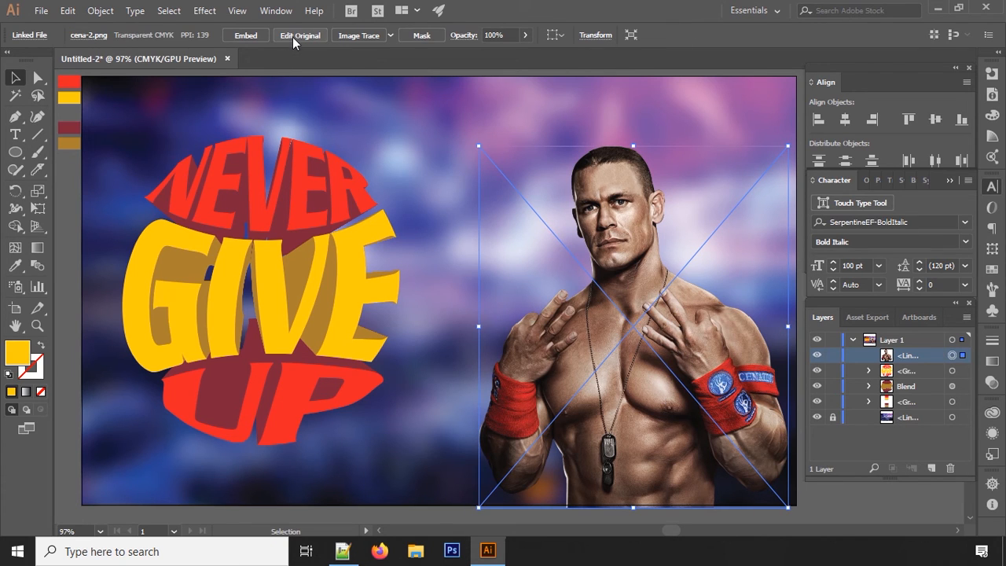
pyautogui.click(358, 38)
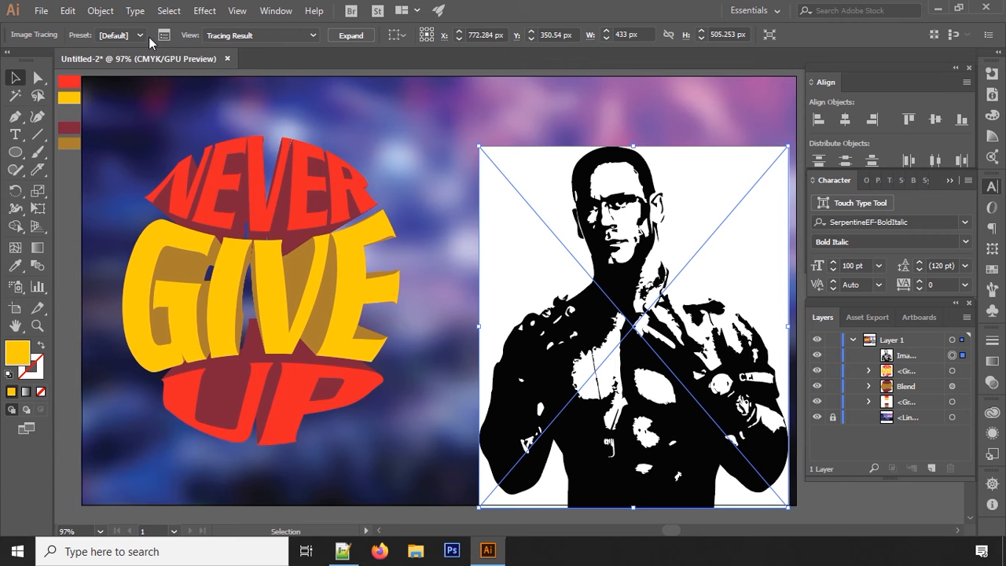
pyautogui.click(164, 36)
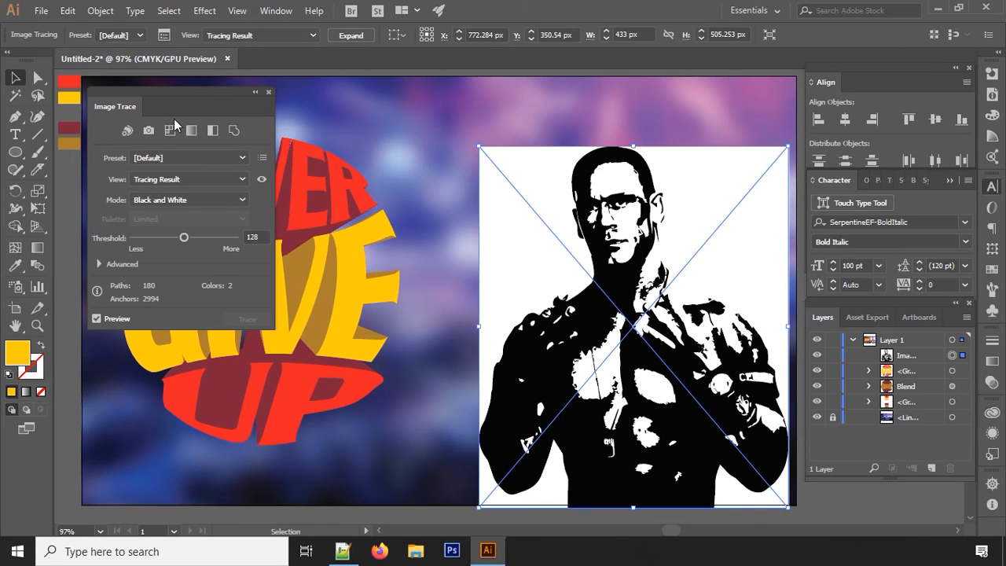
pyautogui.click(167, 132)
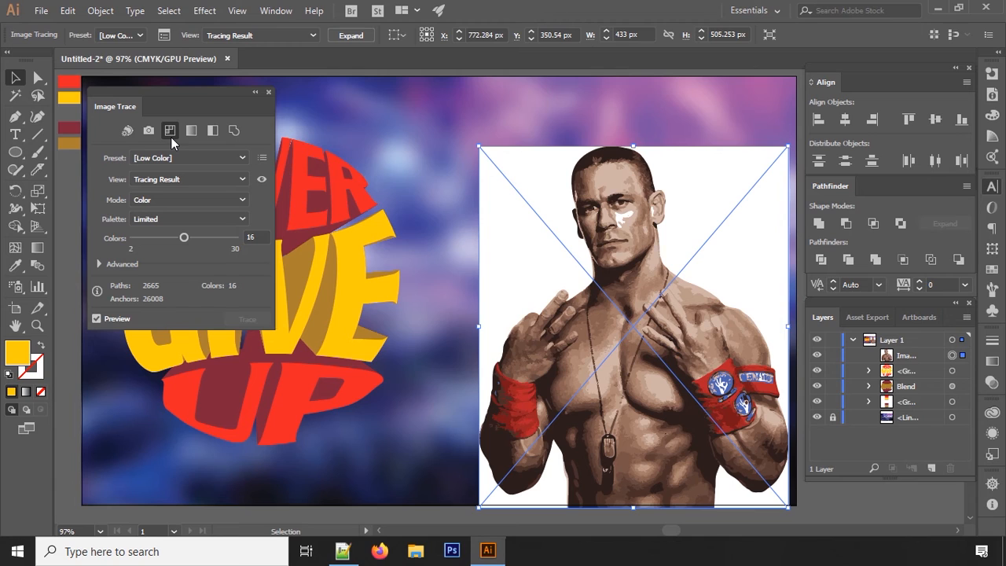
pyautogui.click(99, 264)
pyautogui.click(135, 428)
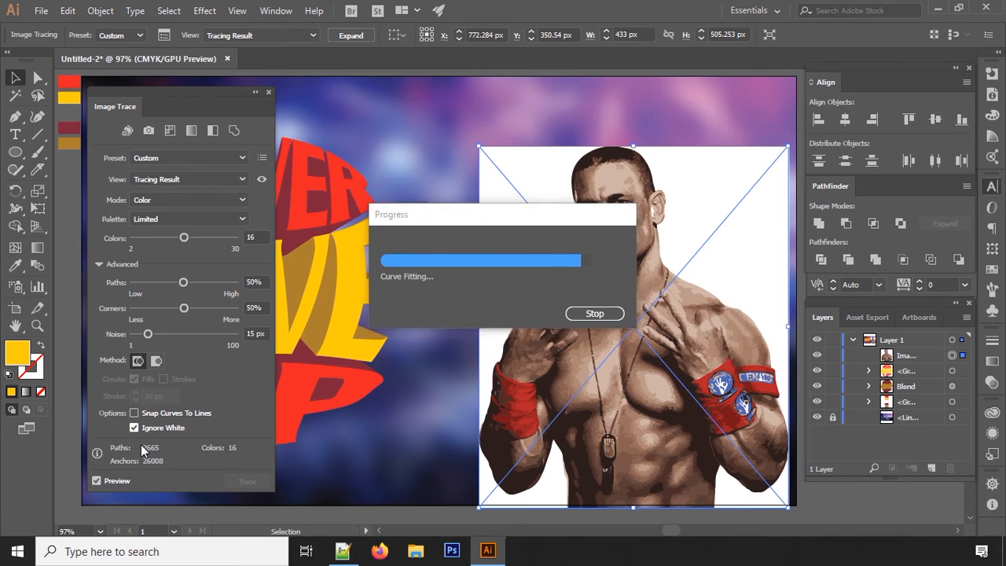
pyautogui.click(269, 92)
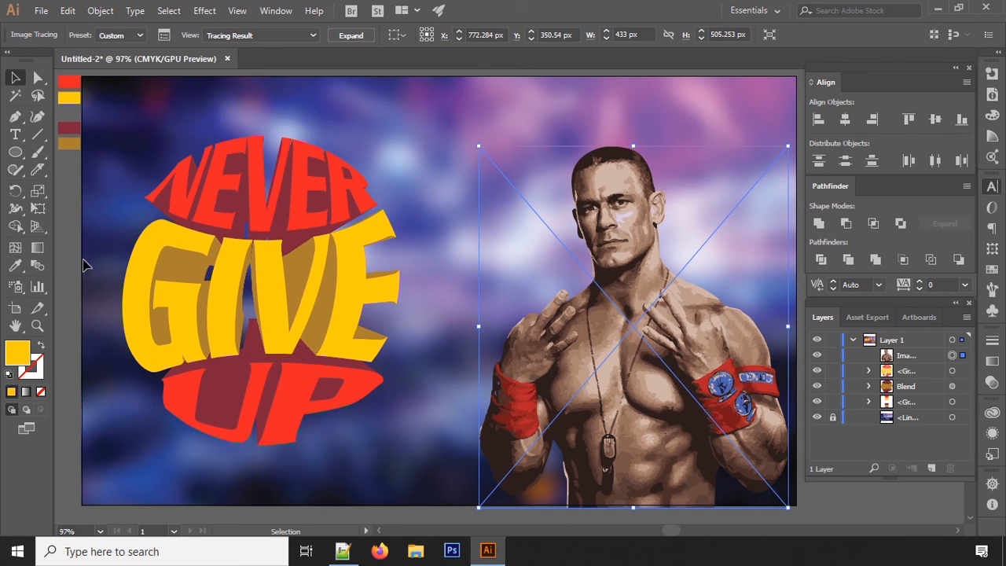
pyautogui.click(70, 439)
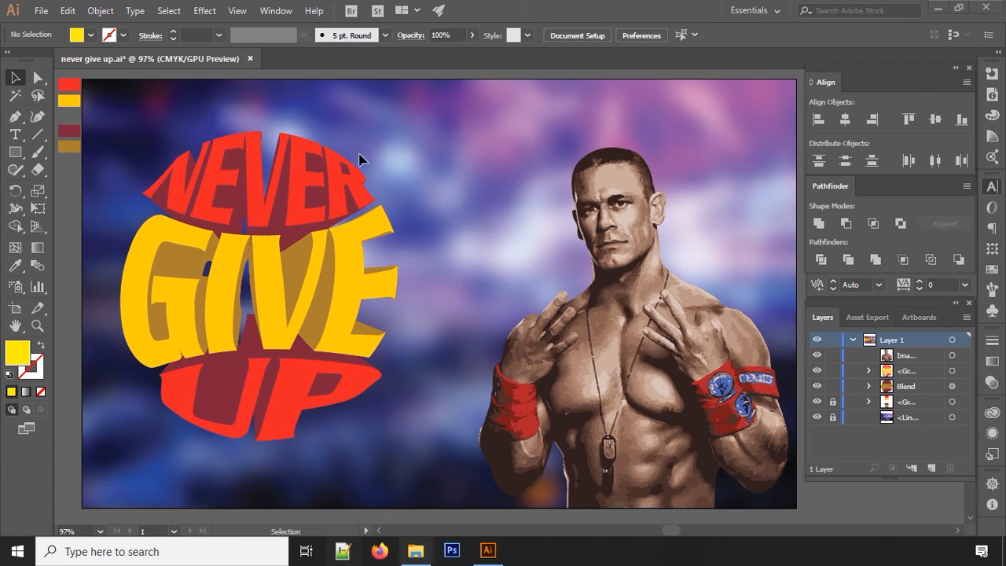
# Move the bright lettering aside over the figure and release the dark lettering's blend.
pyautogui.click(238, 281)
pyautogui.moveTo(227, 281); pyautogui.dragTo(491, 265)
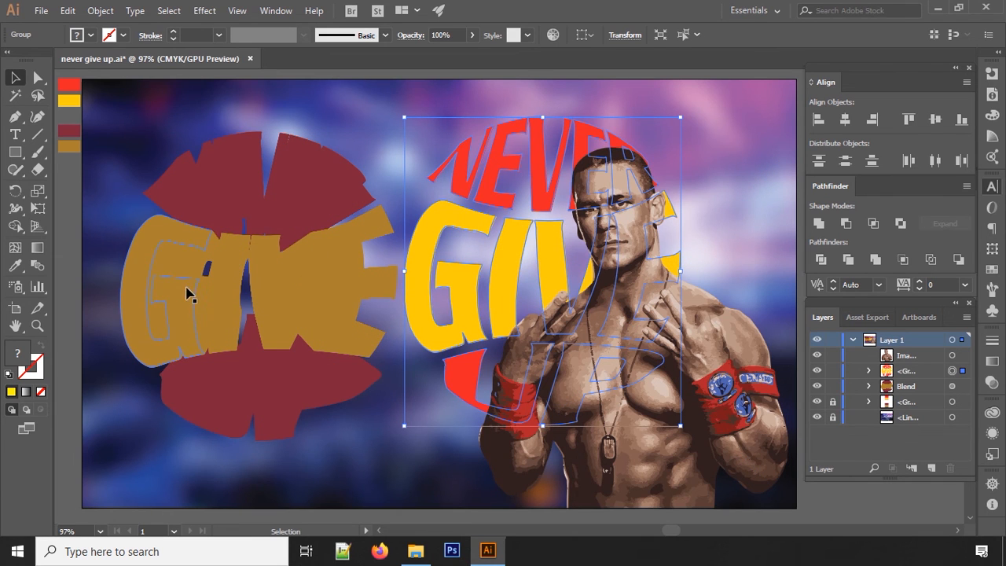
pyautogui.click(175, 253)
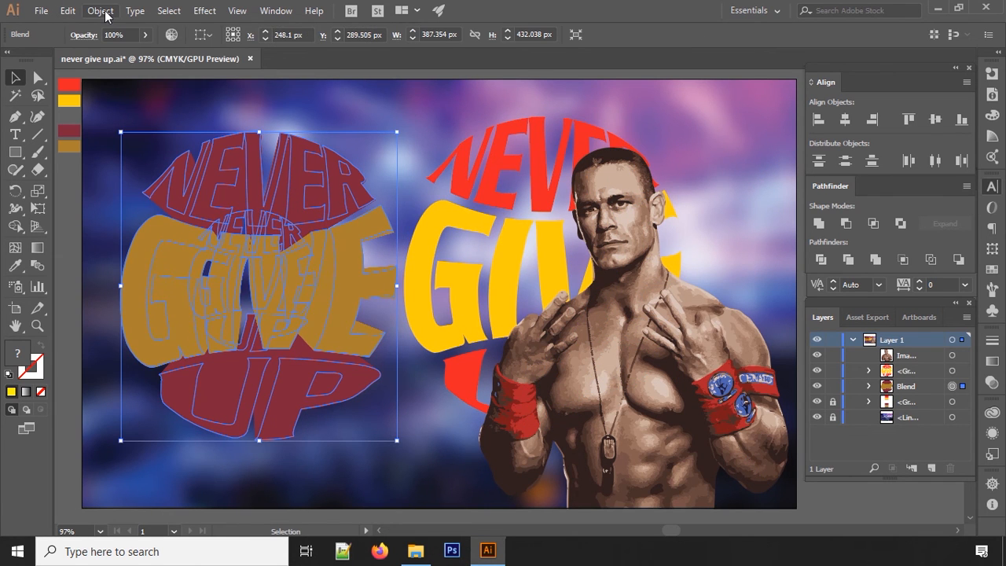
pyautogui.click(102, 12)
pyautogui.moveTo(178, 361)
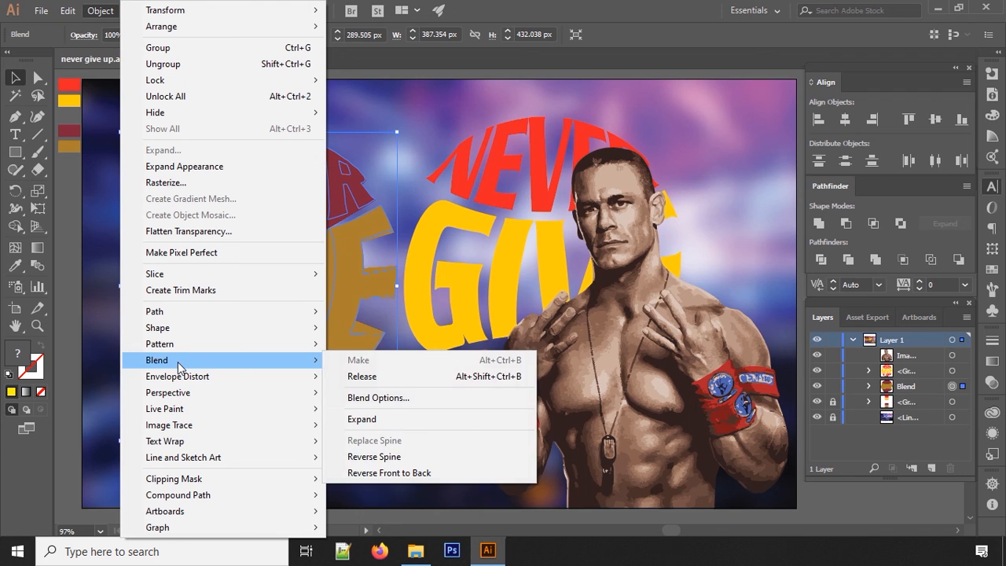
pyautogui.click(383, 376)
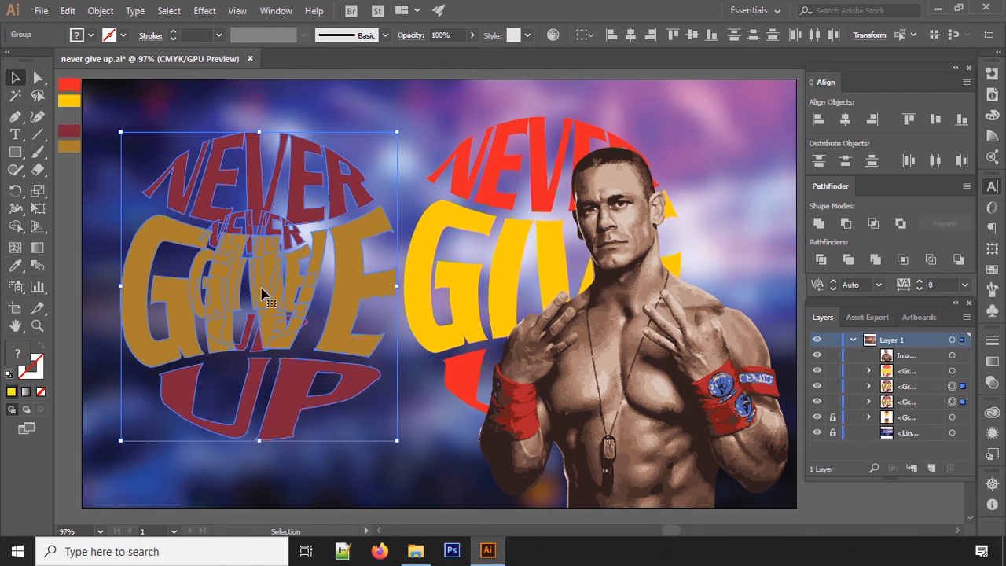
# Shrink the small inner dark lettering about its centre to roughly half its width.
pyautogui.click(232, 230)
pyautogui.click(232, 229)
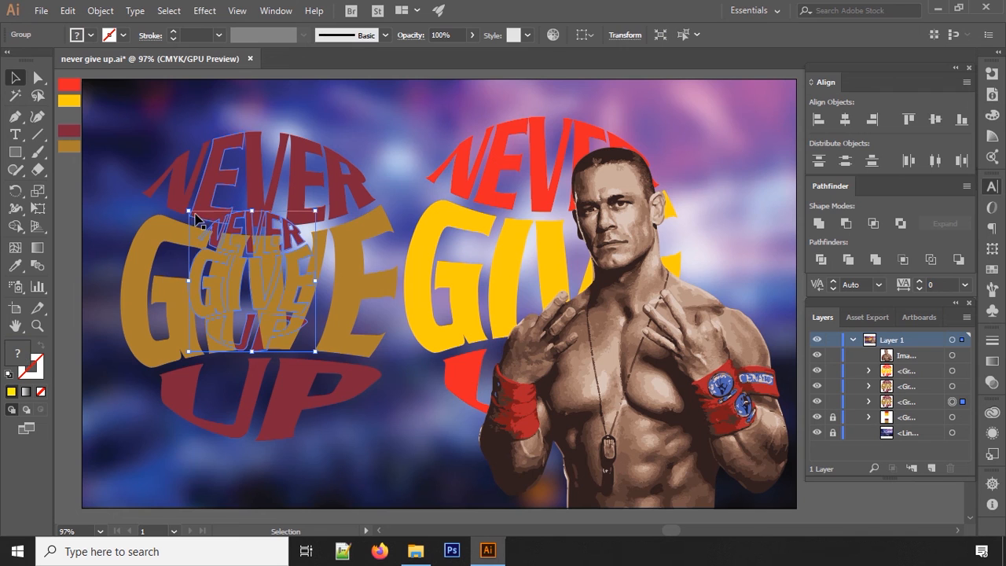
pyautogui.moveTo(189, 211); pyautogui.dragTo(216, 239)
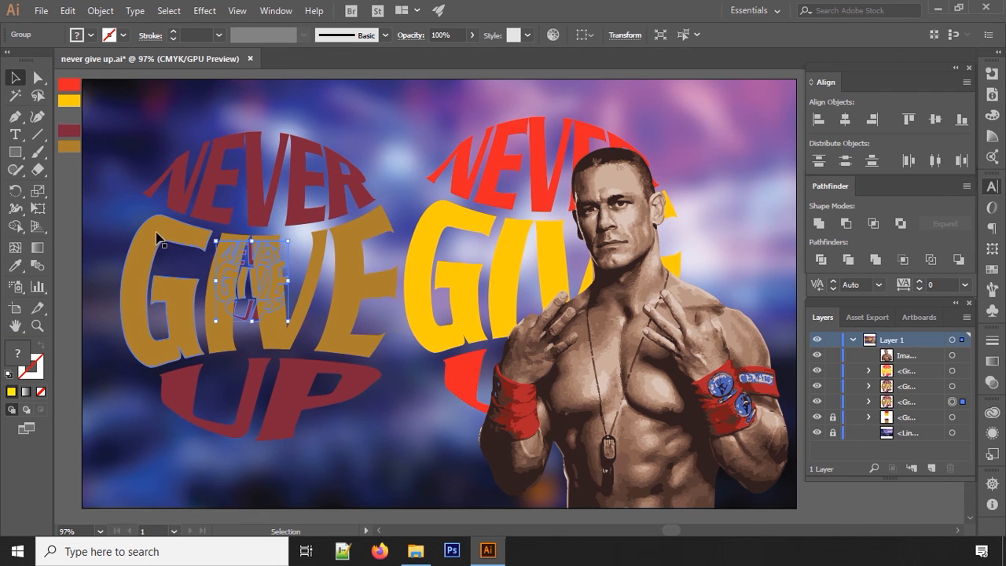
# Make a blend between the large and small dark lettering groups.
pyautogui.click(116, 194)
pyautogui.click(297, 377)
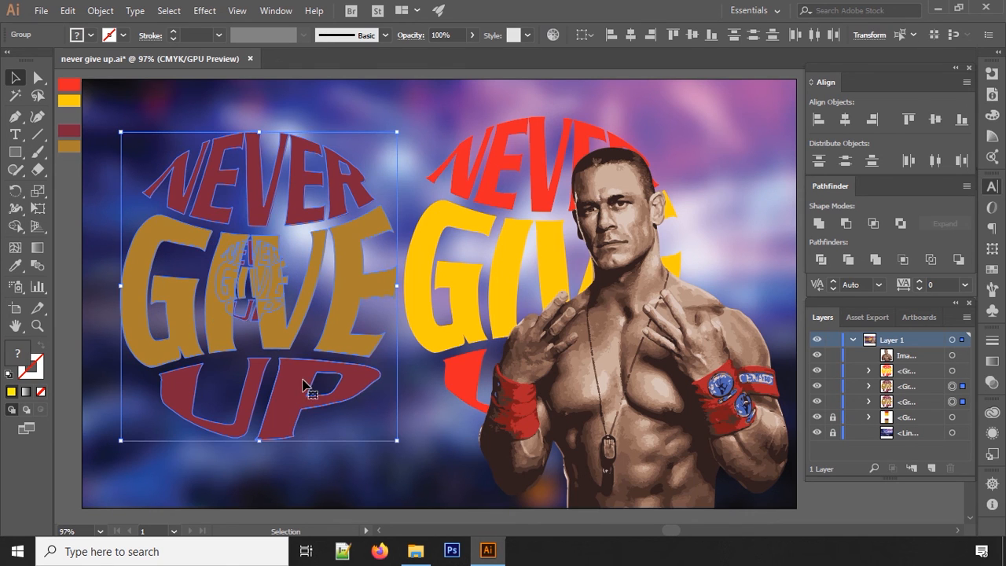
pyautogui.click(100, 11)
pyautogui.moveTo(206, 359)
pyautogui.click(359, 361)
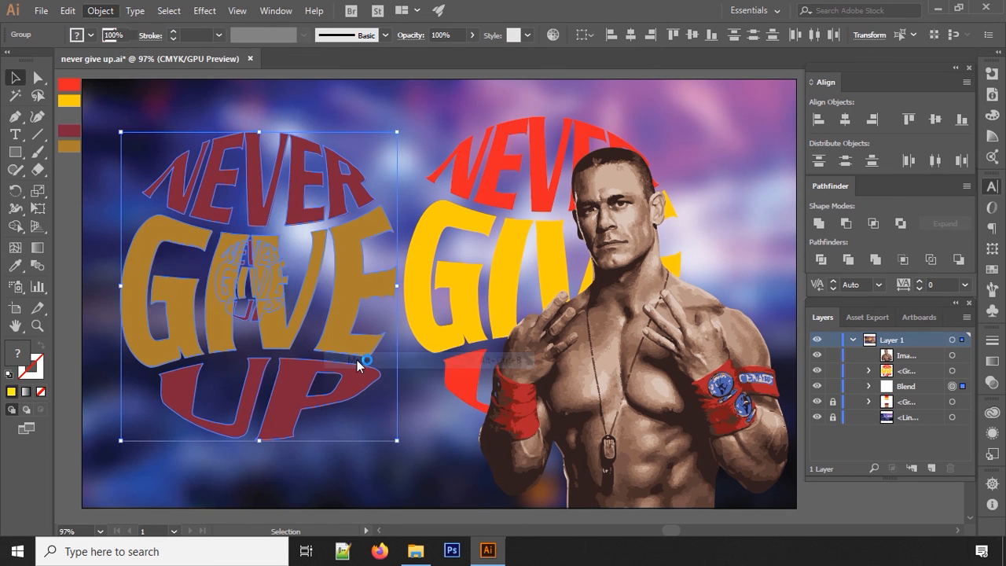
pyautogui.click(94, 288)
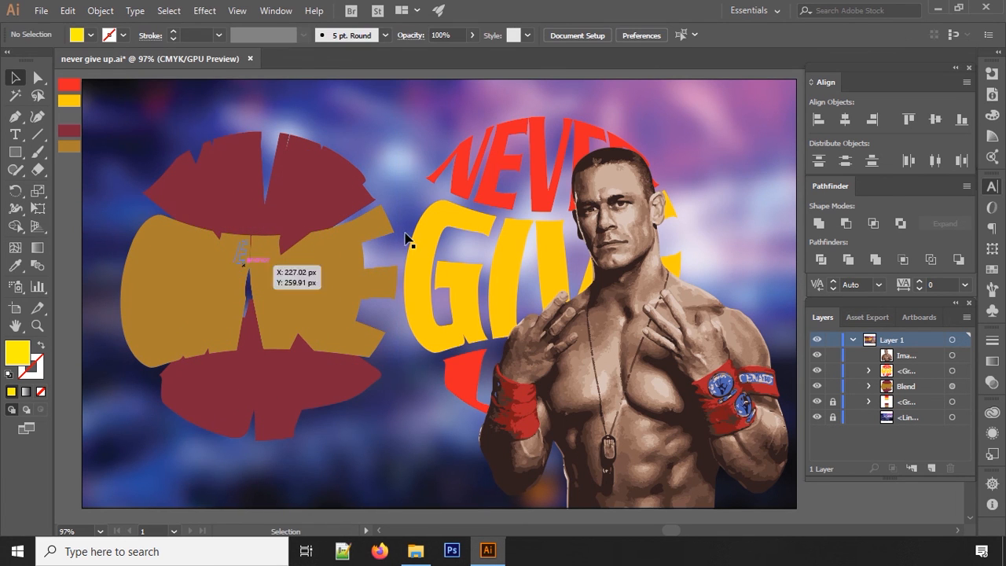
# Move the bright lettering back over the blend and centre the two on each other horizontally and vertically.
pyautogui.moveTo(401, 221); pyautogui.dragTo(134, 225)
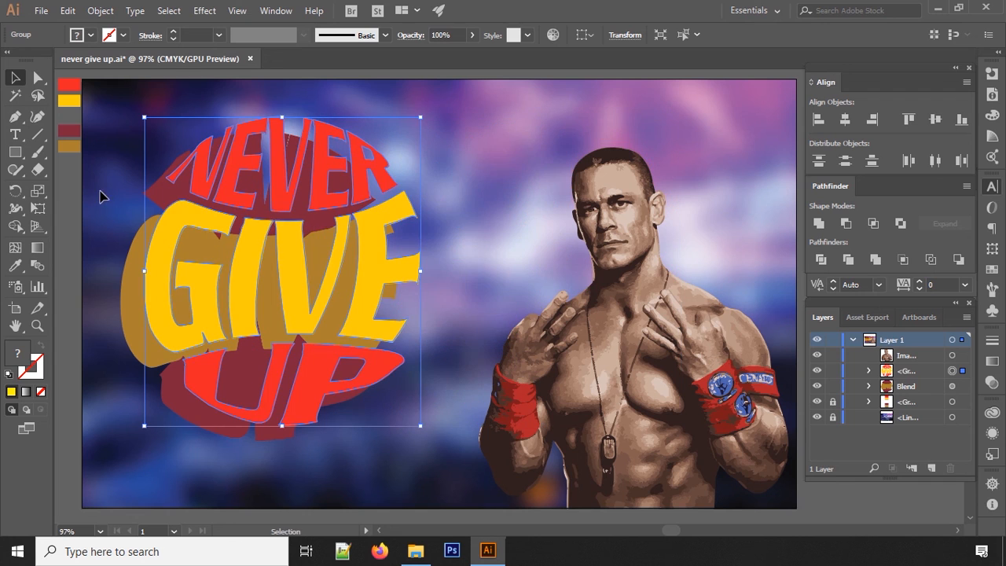
pyautogui.moveTo(364, 452); pyautogui.dragTo(345, 417)
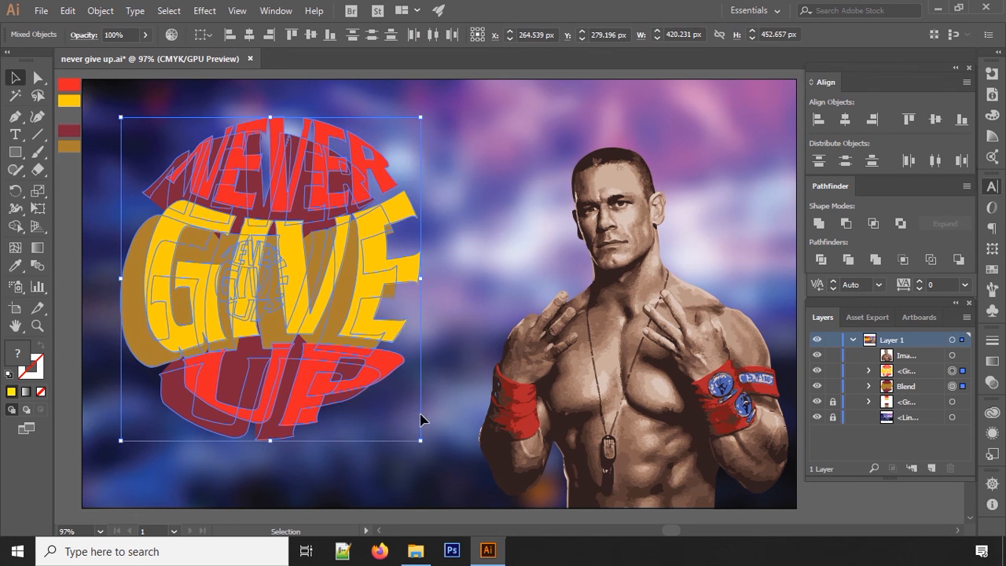
pyautogui.click(844, 120)
pyautogui.click(907, 119)
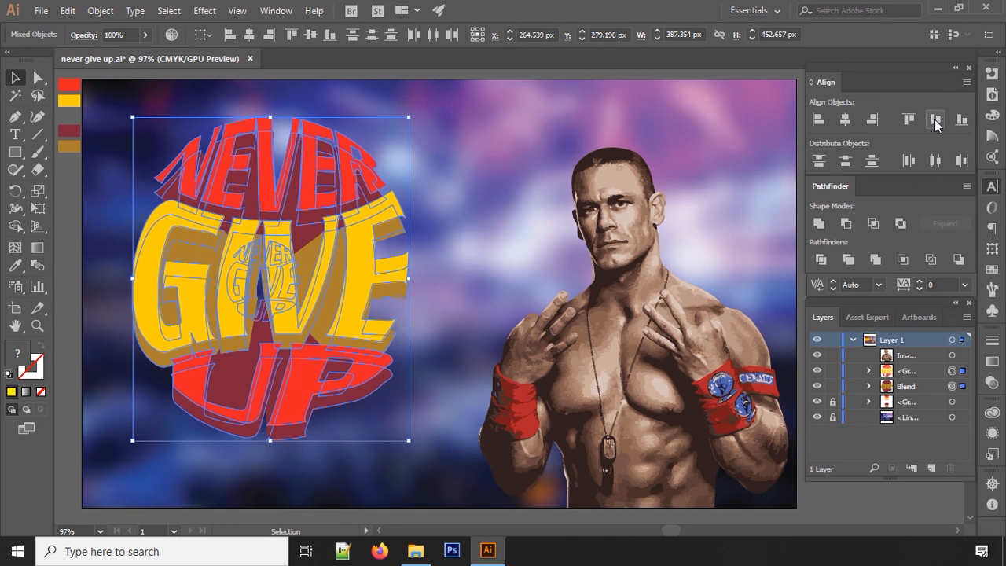
pyautogui.click(934, 120)
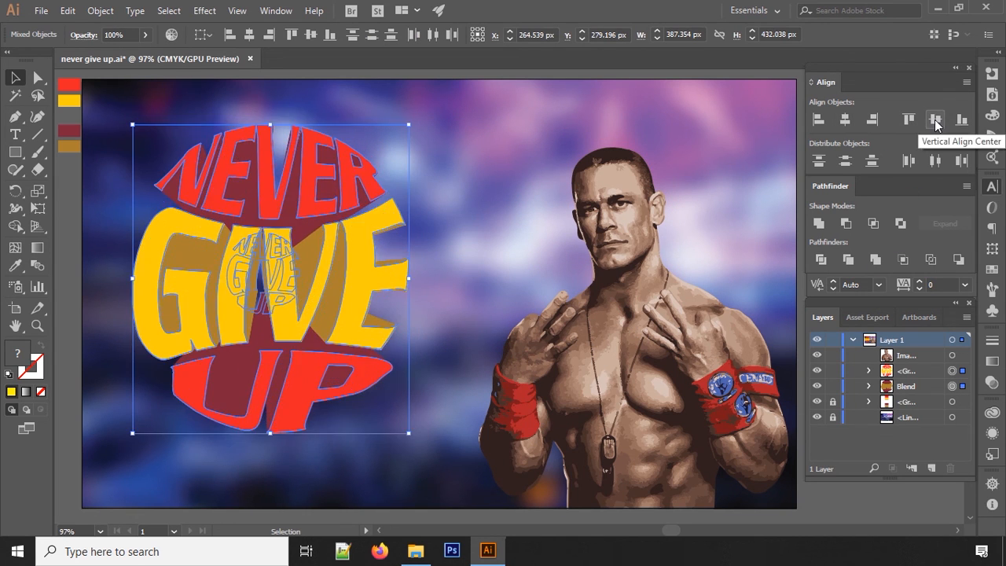
pyautogui.click(72, 274)
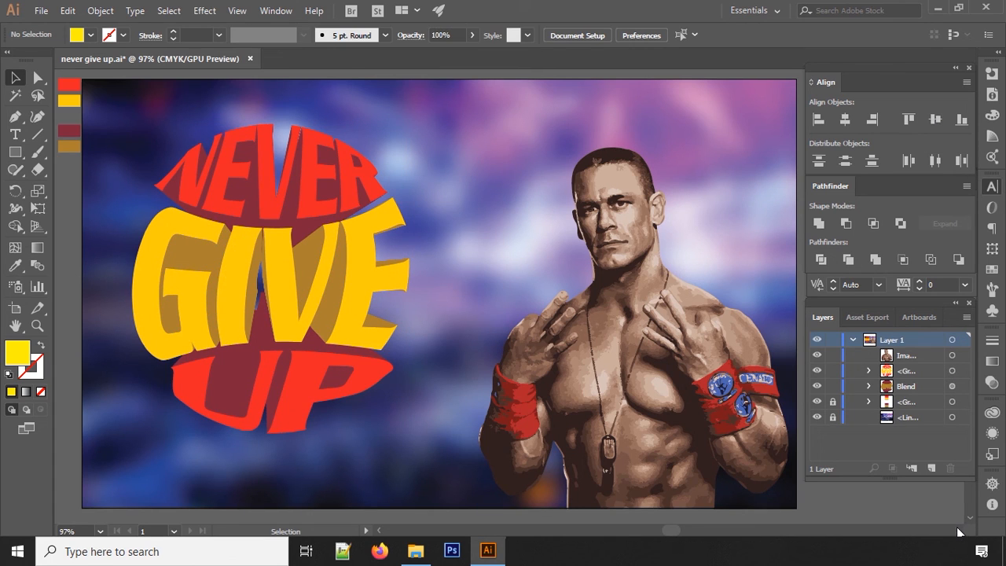